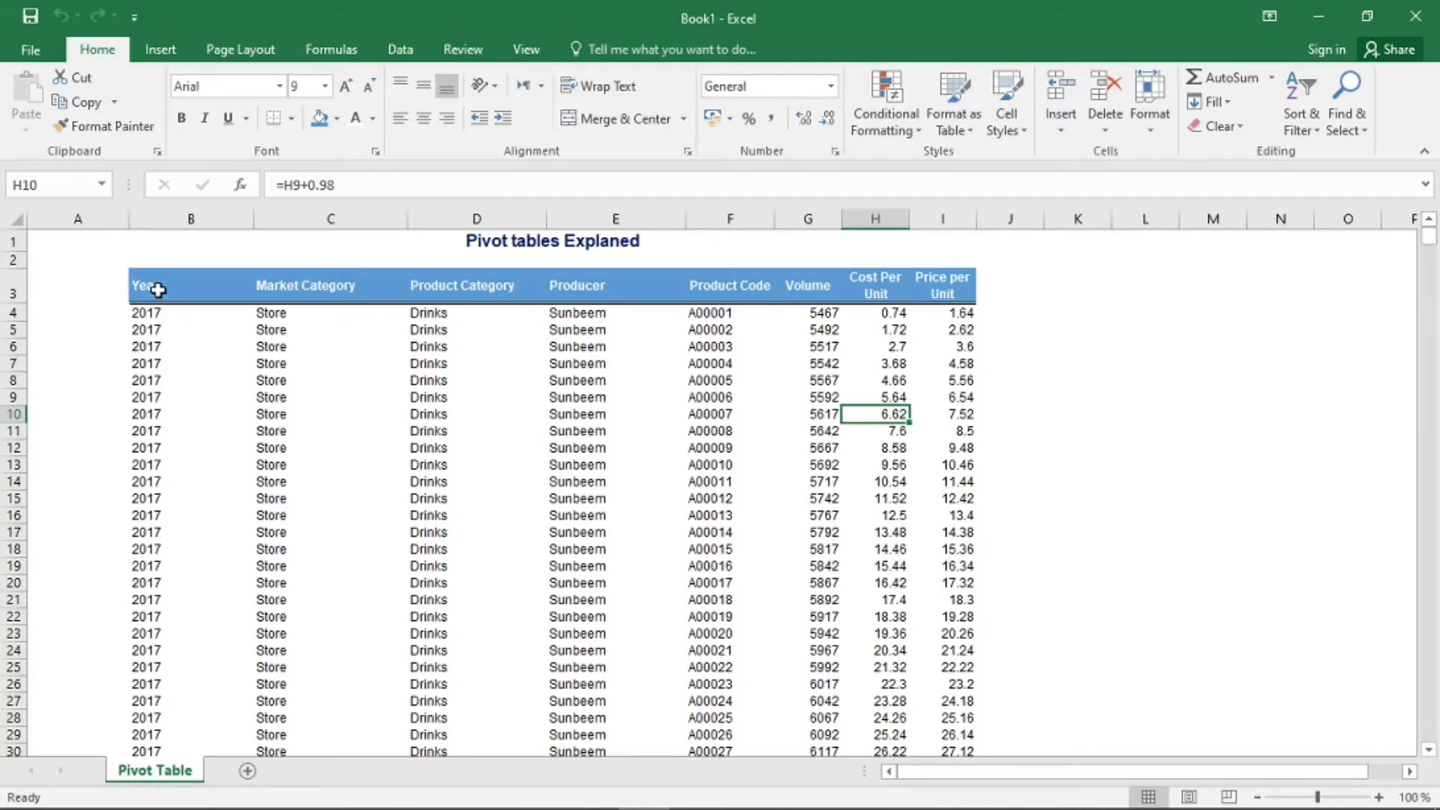
Step: Create a PivotTable on a new worksheet from the full data table, from the Year header through the last Price per Unit row
{"action": "left_click_drag", "start_coordinate": [147, 285], "coordinate": [924, 283]}
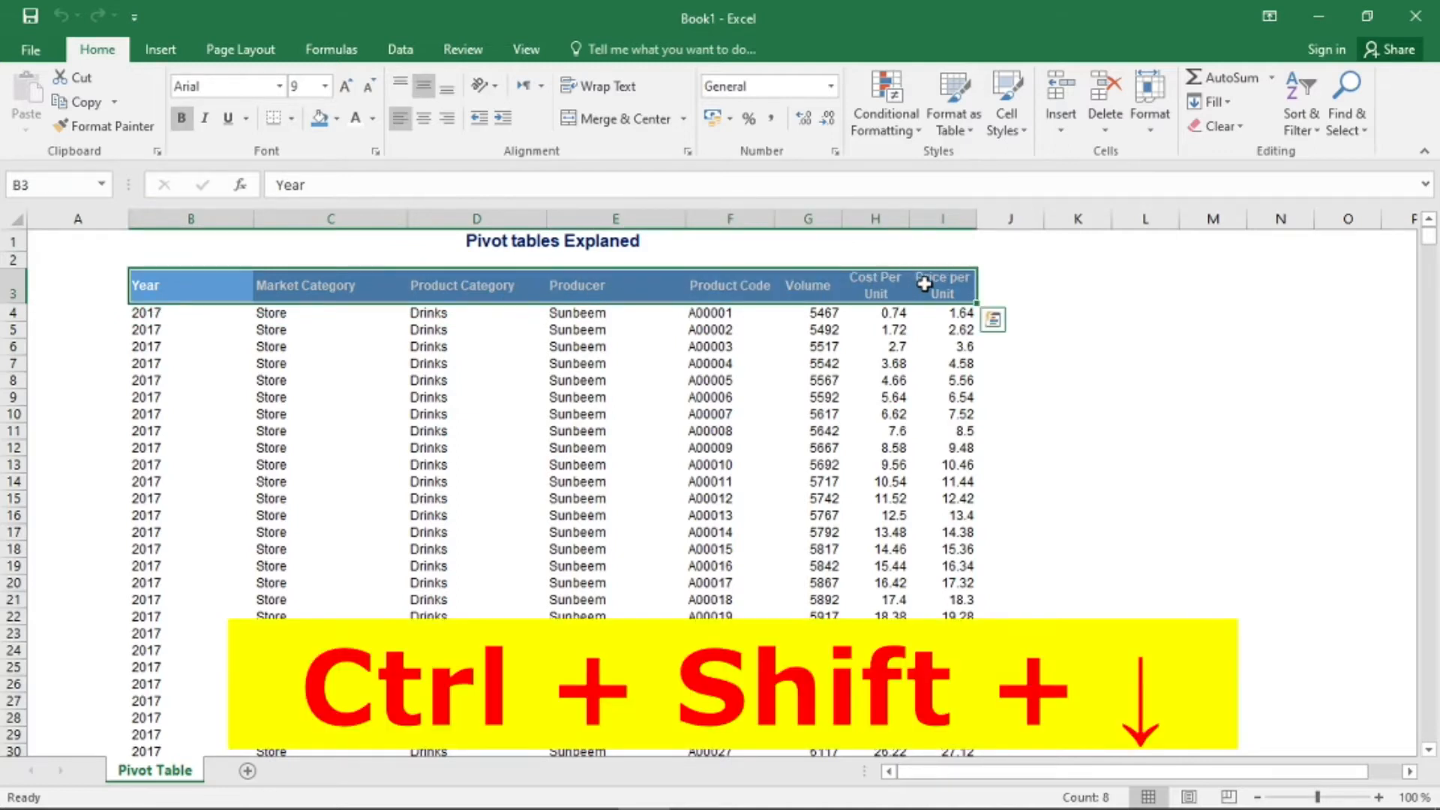
{"action": "key", "text": "ctrl+shift+Down"}
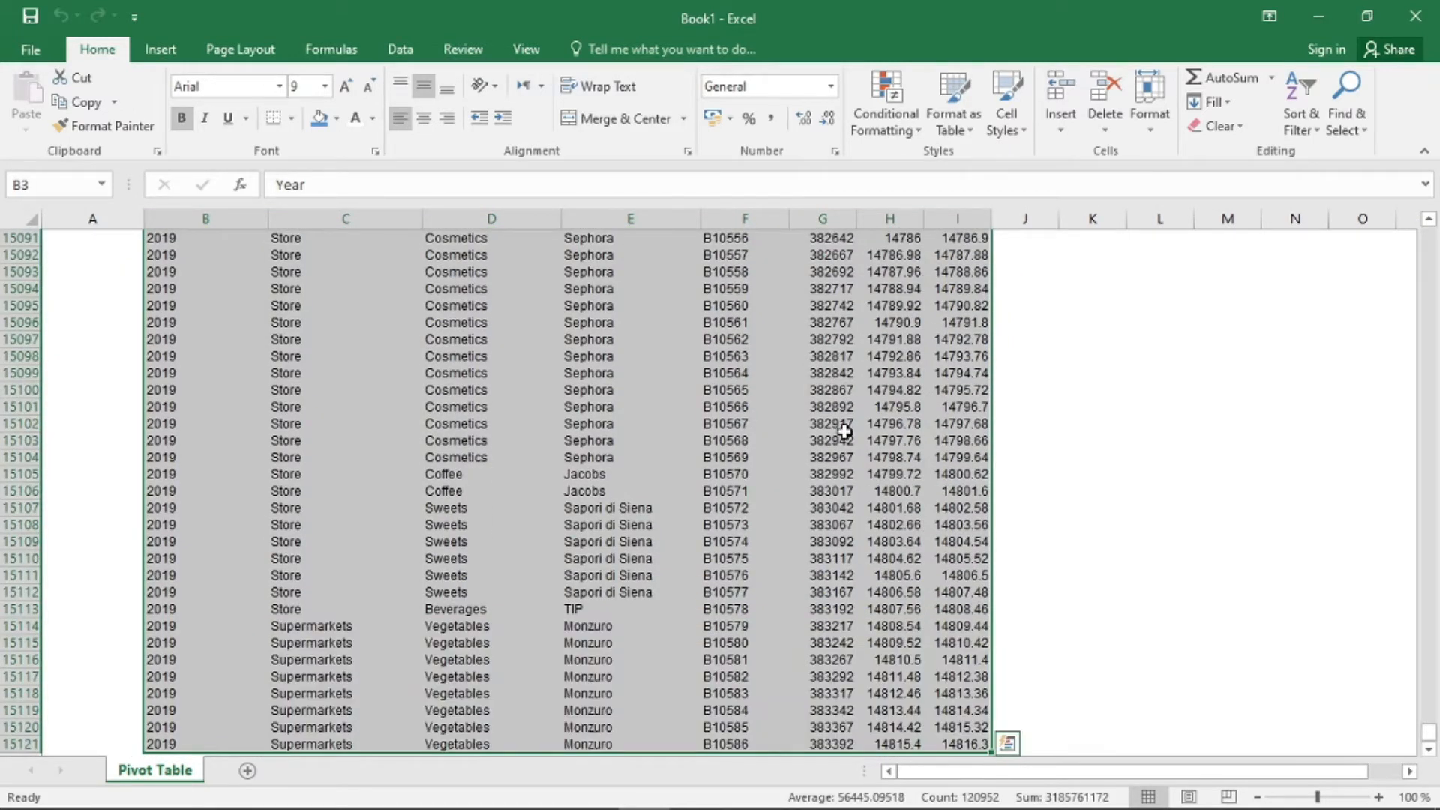
{"action": "scroll", "coordinate": [844, 427], "scroll_direction": "up", "scroll_amount": 18}
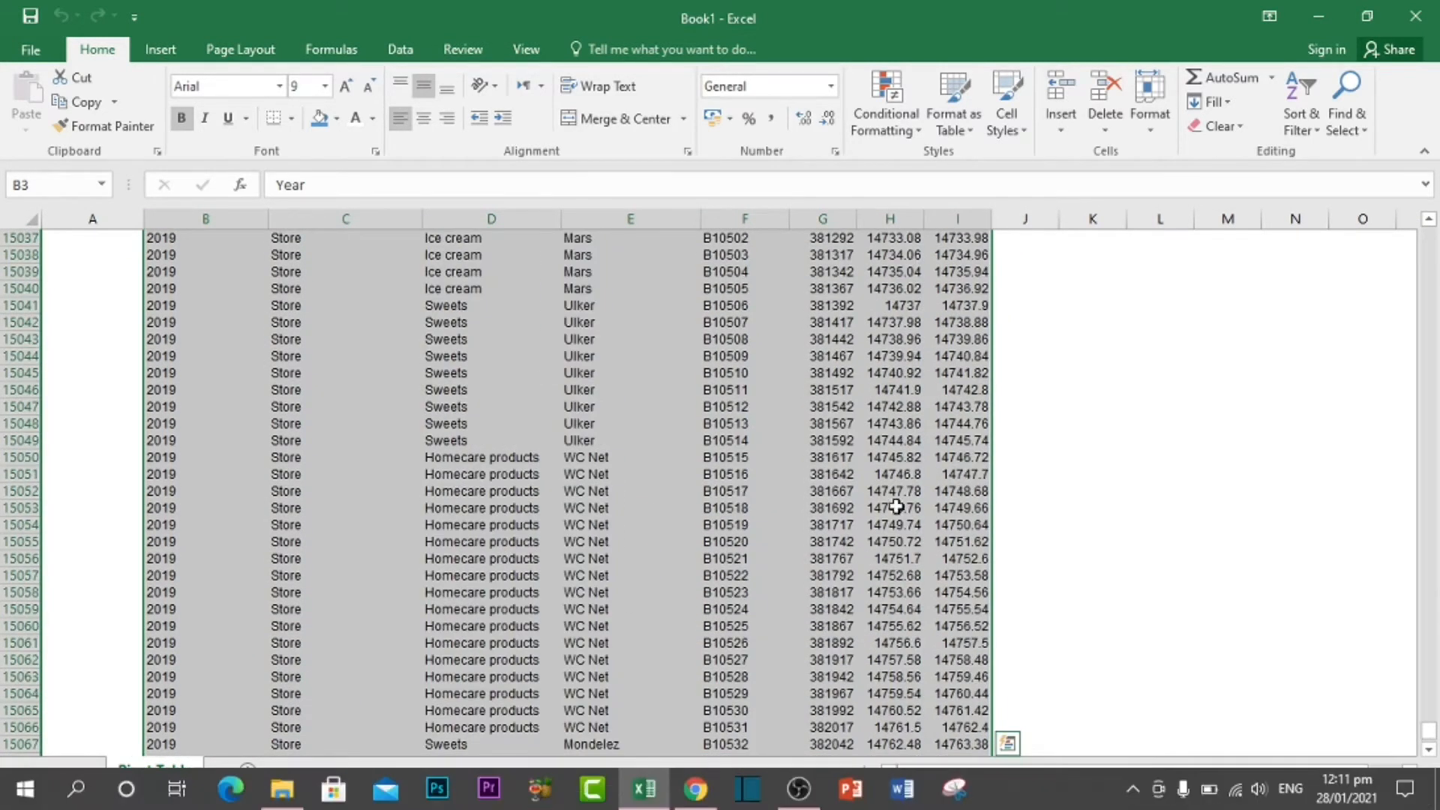
{"action": "scroll", "coordinate": [282, 324], "scroll_direction": "up", "scroll_amount": 15}
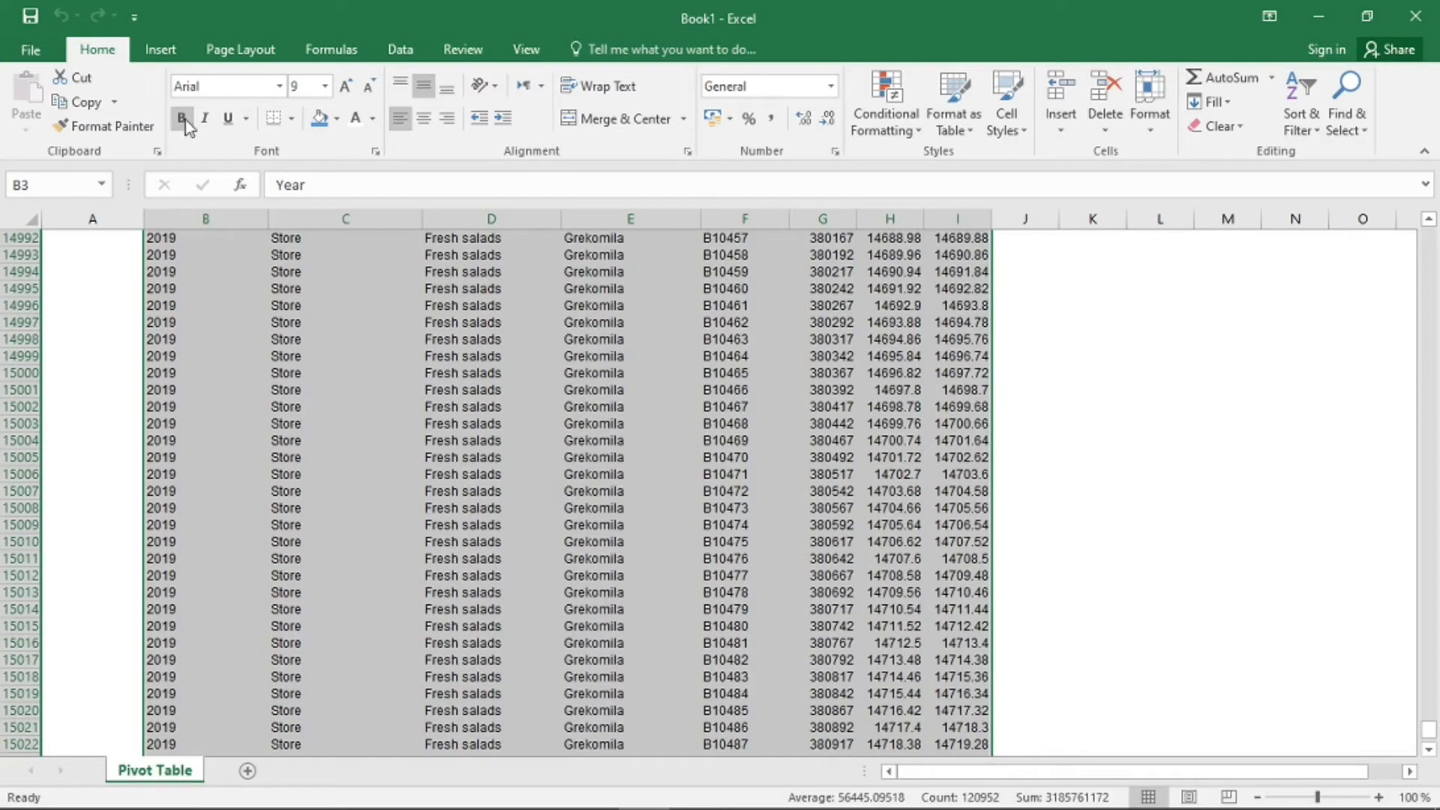
{"action": "left_click", "coordinate": [168, 54]}
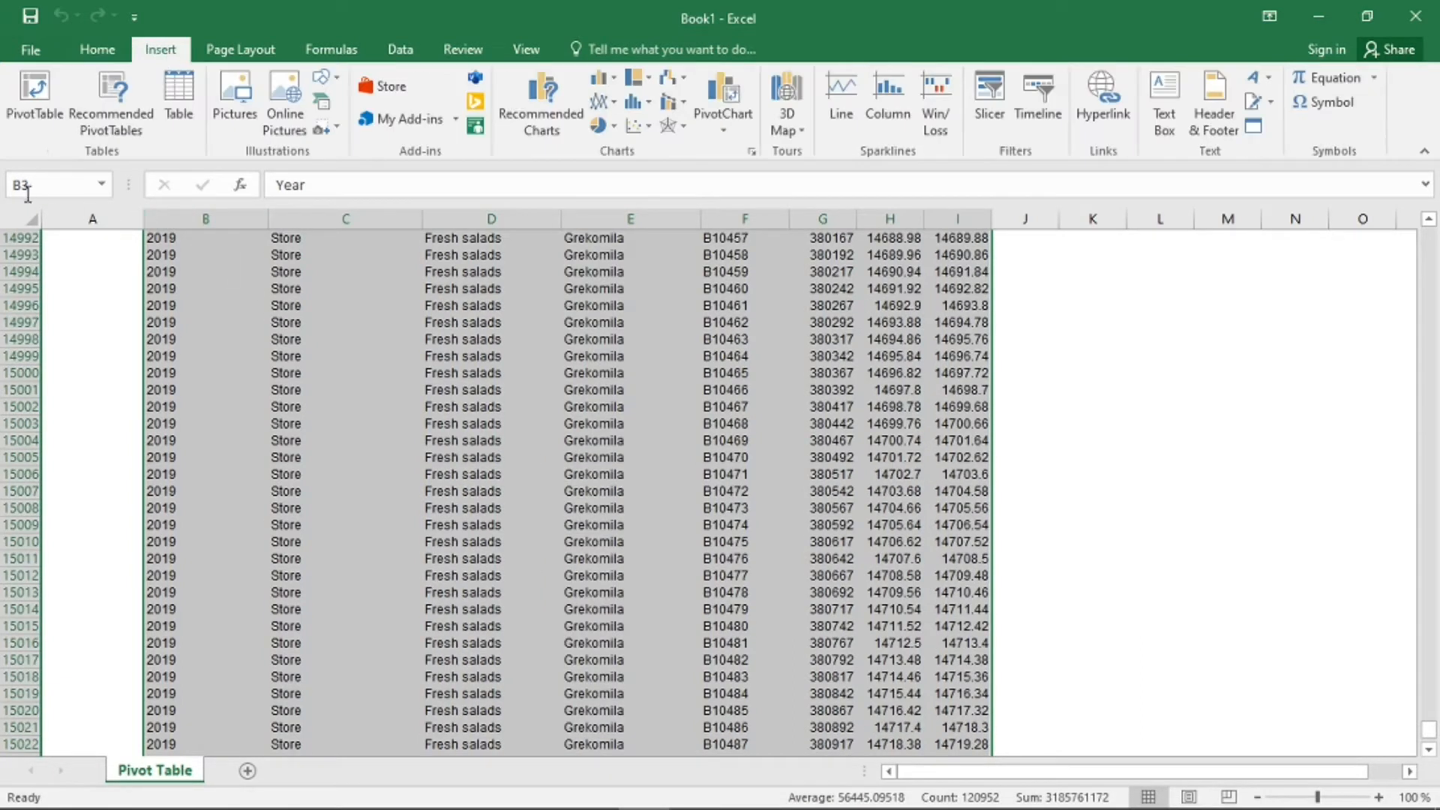
{"action": "left_click", "coordinate": [35, 98]}
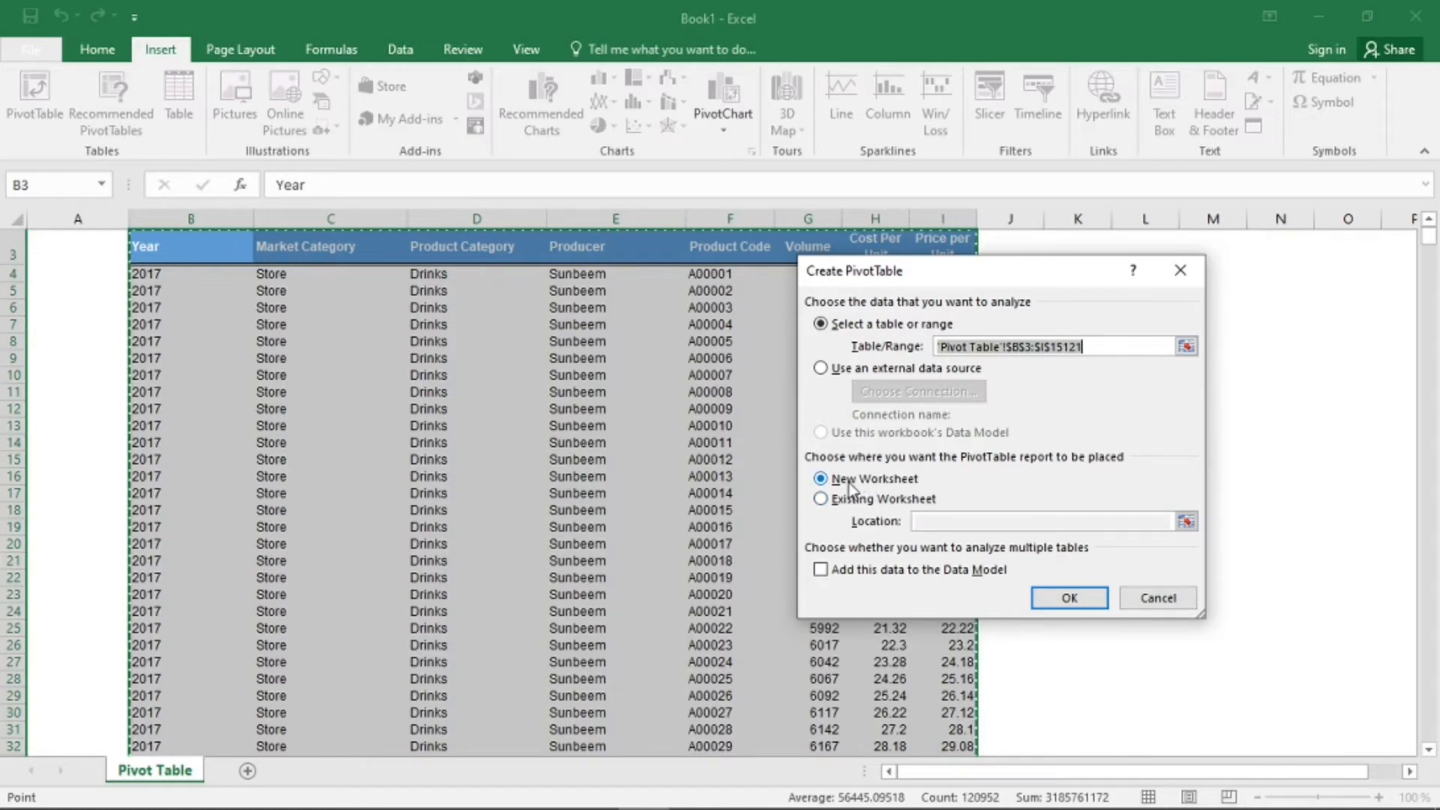
{"action": "left_click", "coordinate": [1073, 602]}
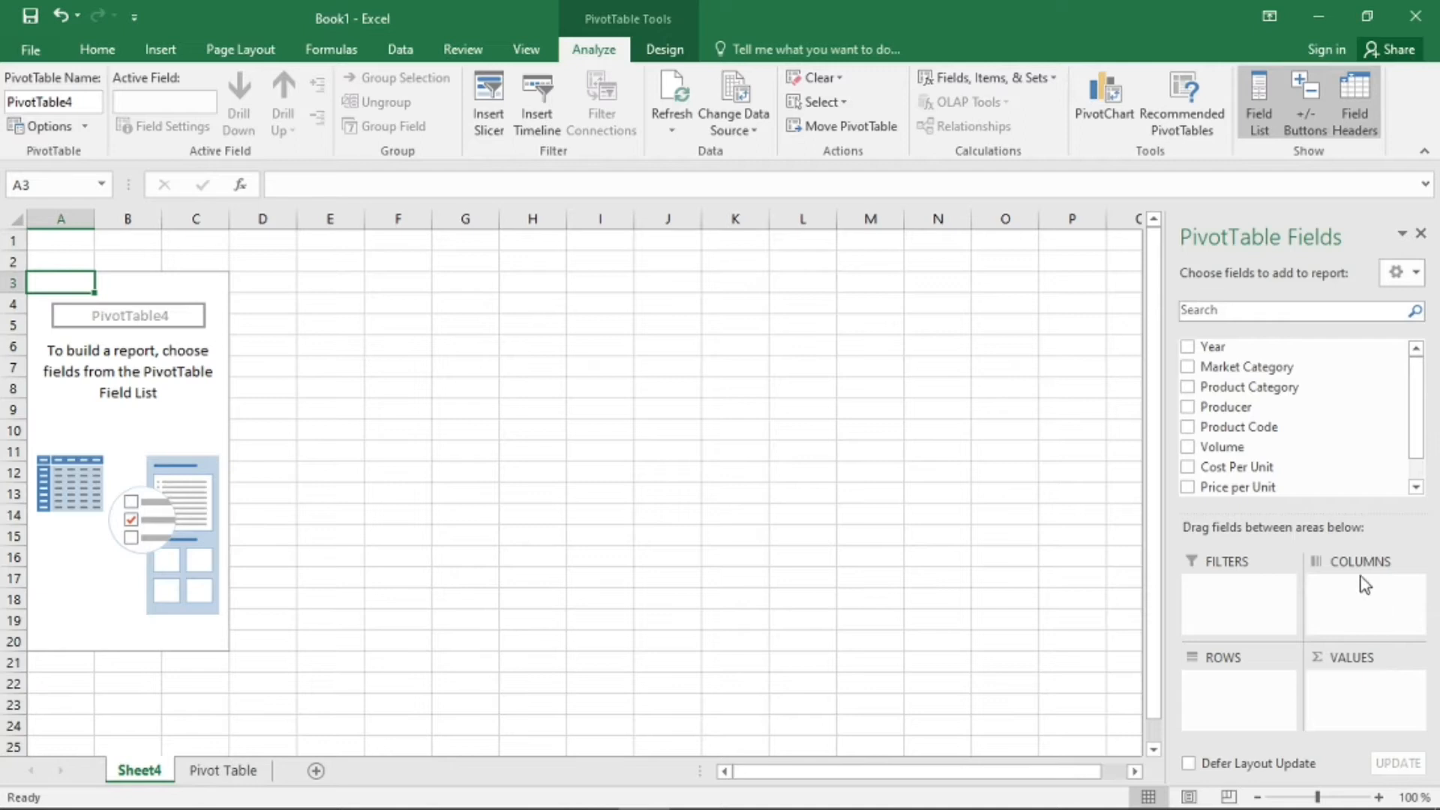
Step: Lay out the PivotTable with Volume as values, Year as columns and Product Category as rows
{"action": "left_click_drag", "start_coordinate": [1414, 398], "coordinate": [1422, 366]}
{"action": "scroll", "coordinate": [1414, 457], "scroll_direction": "down", "scroll_amount": 1}
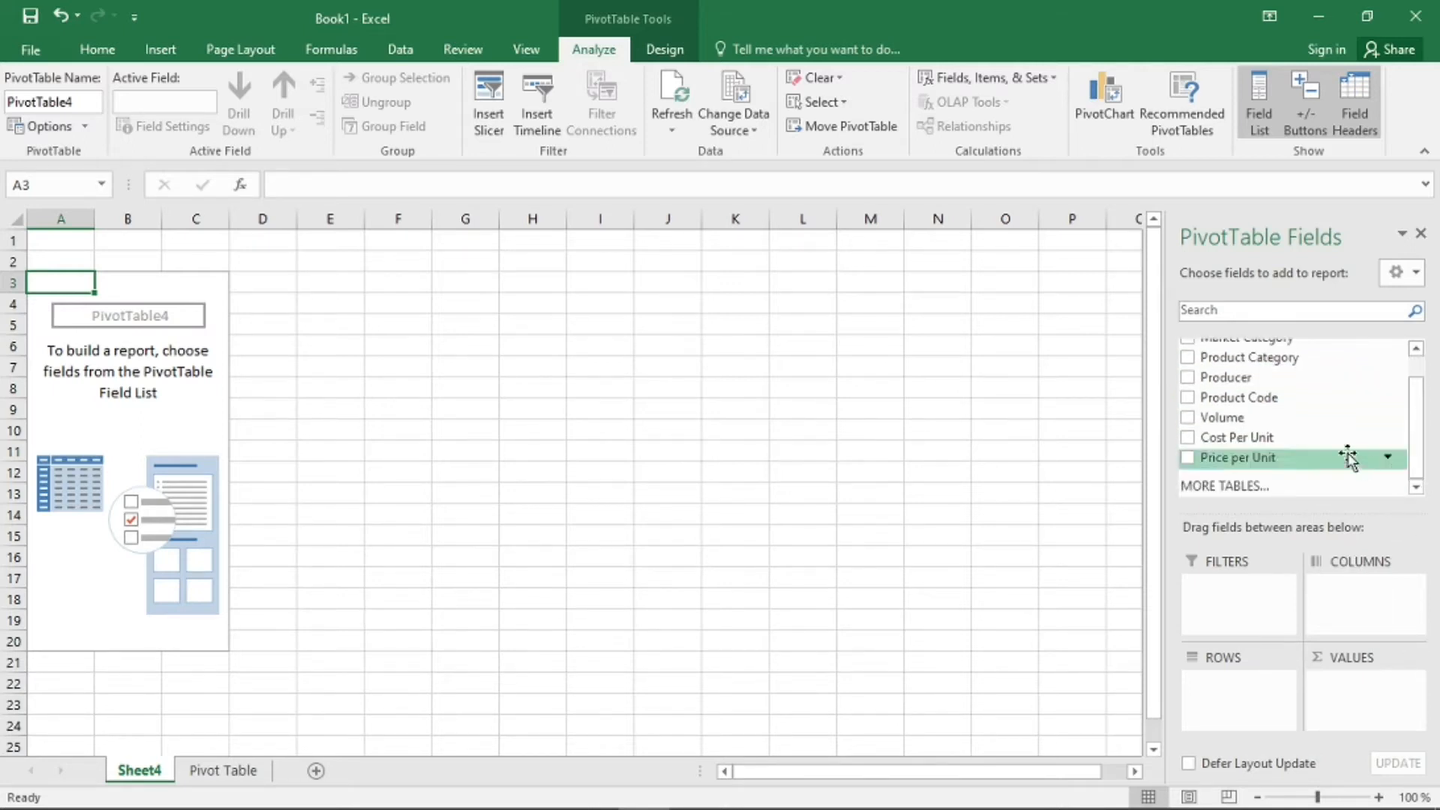
{"action": "left_click_drag", "start_coordinate": [1290, 423], "coordinate": [1373, 684]}
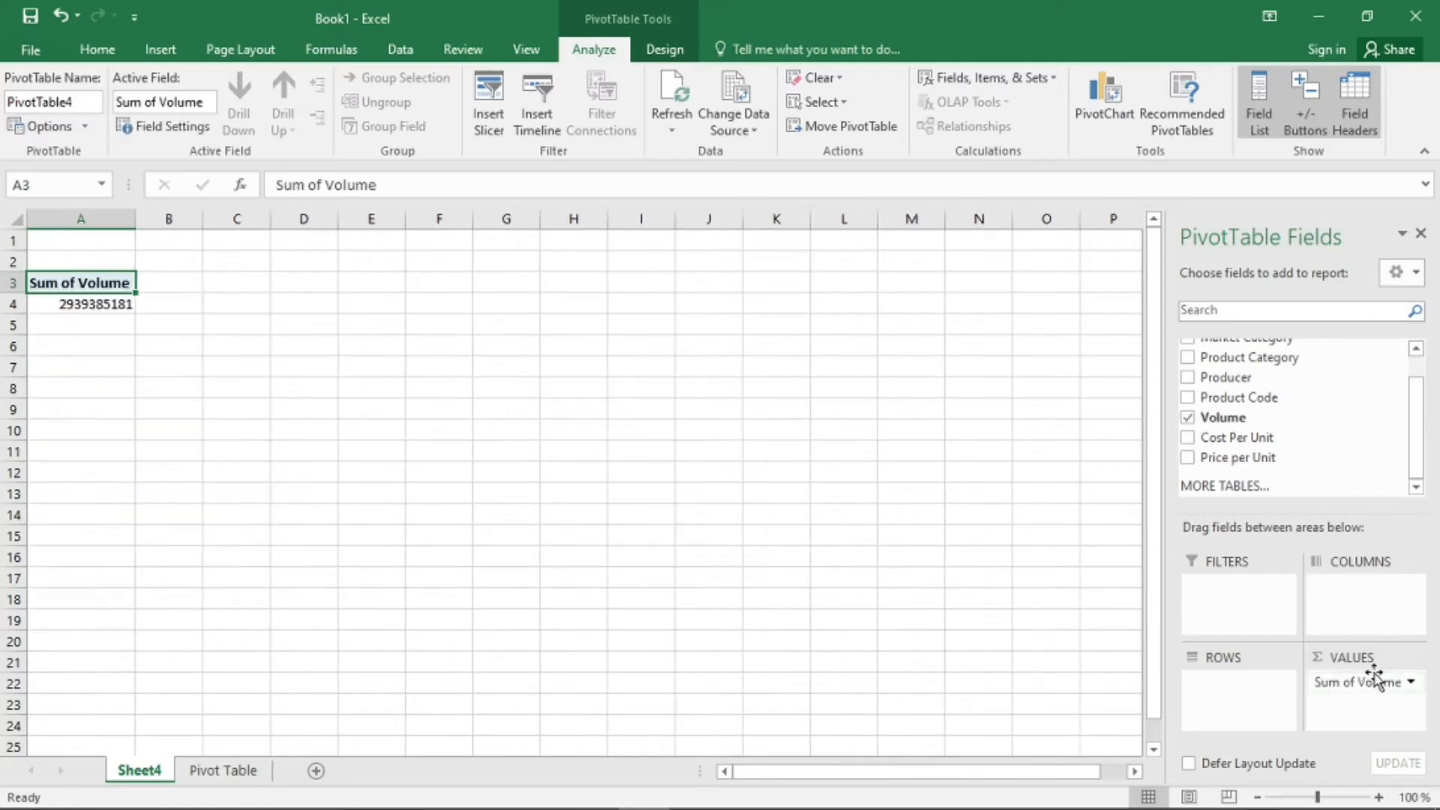
{"action": "scroll", "coordinate": [1418, 450], "scroll_direction": "up", "scroll_amount": 1}
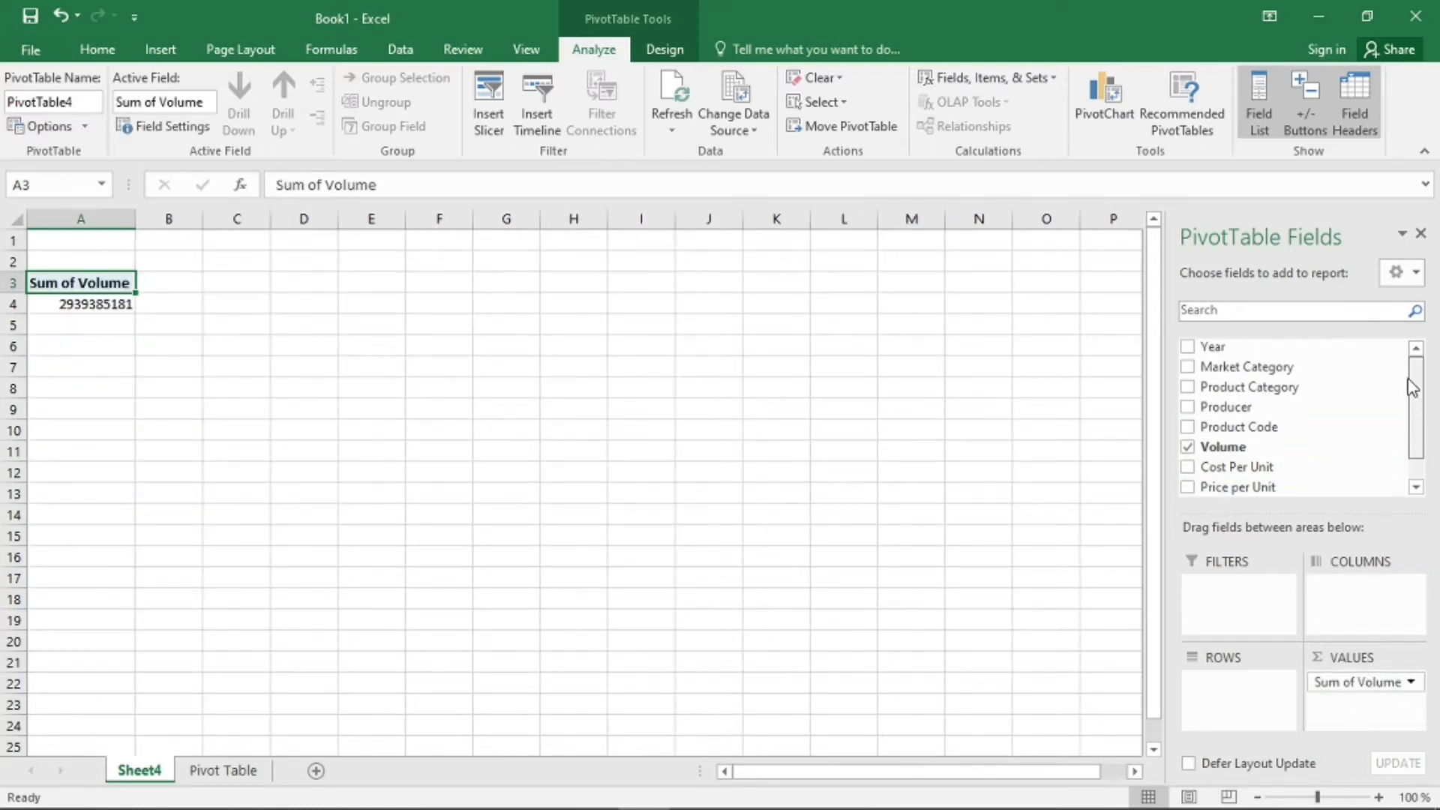
{"action": "left_click_drag", "start_coordinate": [1282, 351], "coordinate": [1372, 613]}
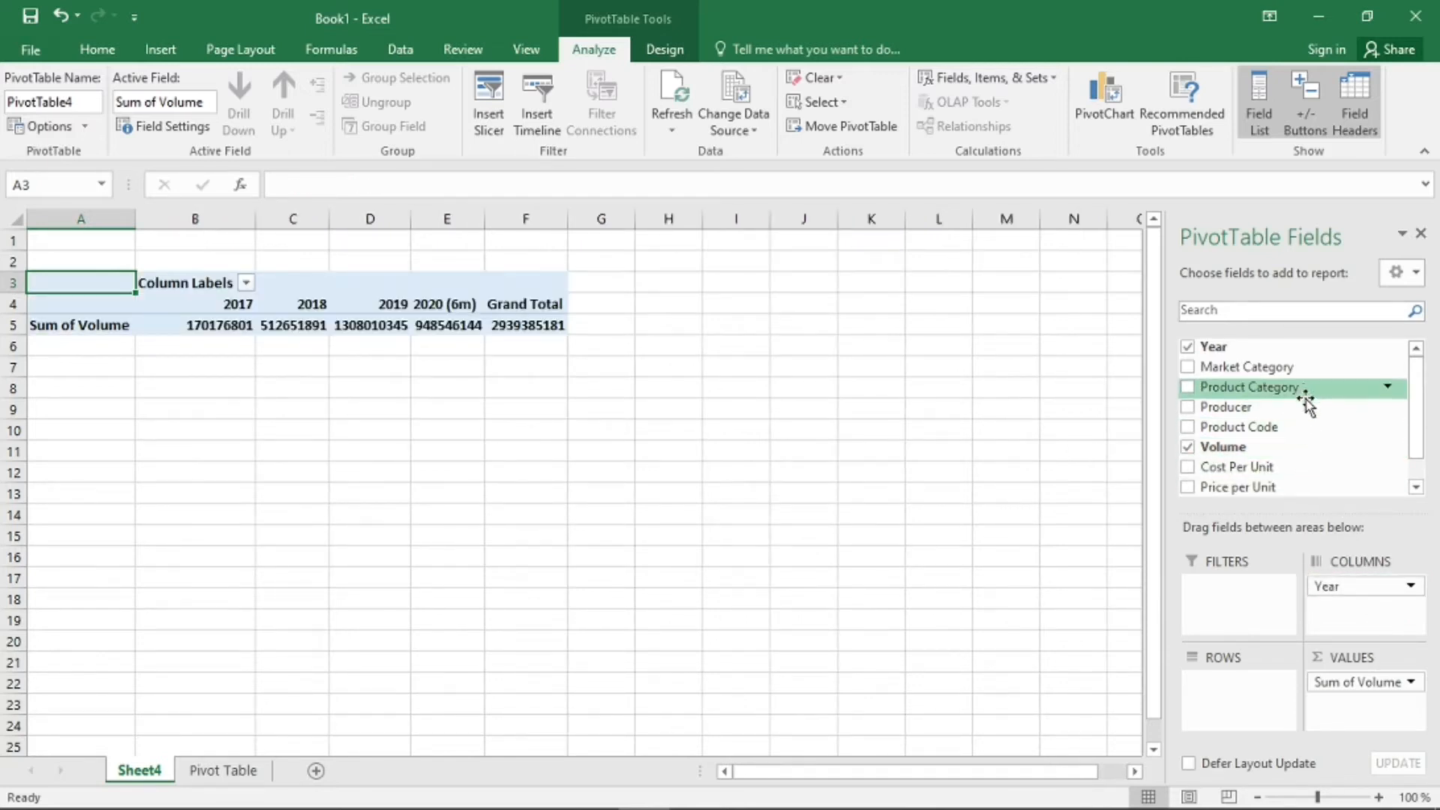
{"action": "left_click_drag", "start_coordinate": [1306, 395], "coordinate": [1255, 712]}
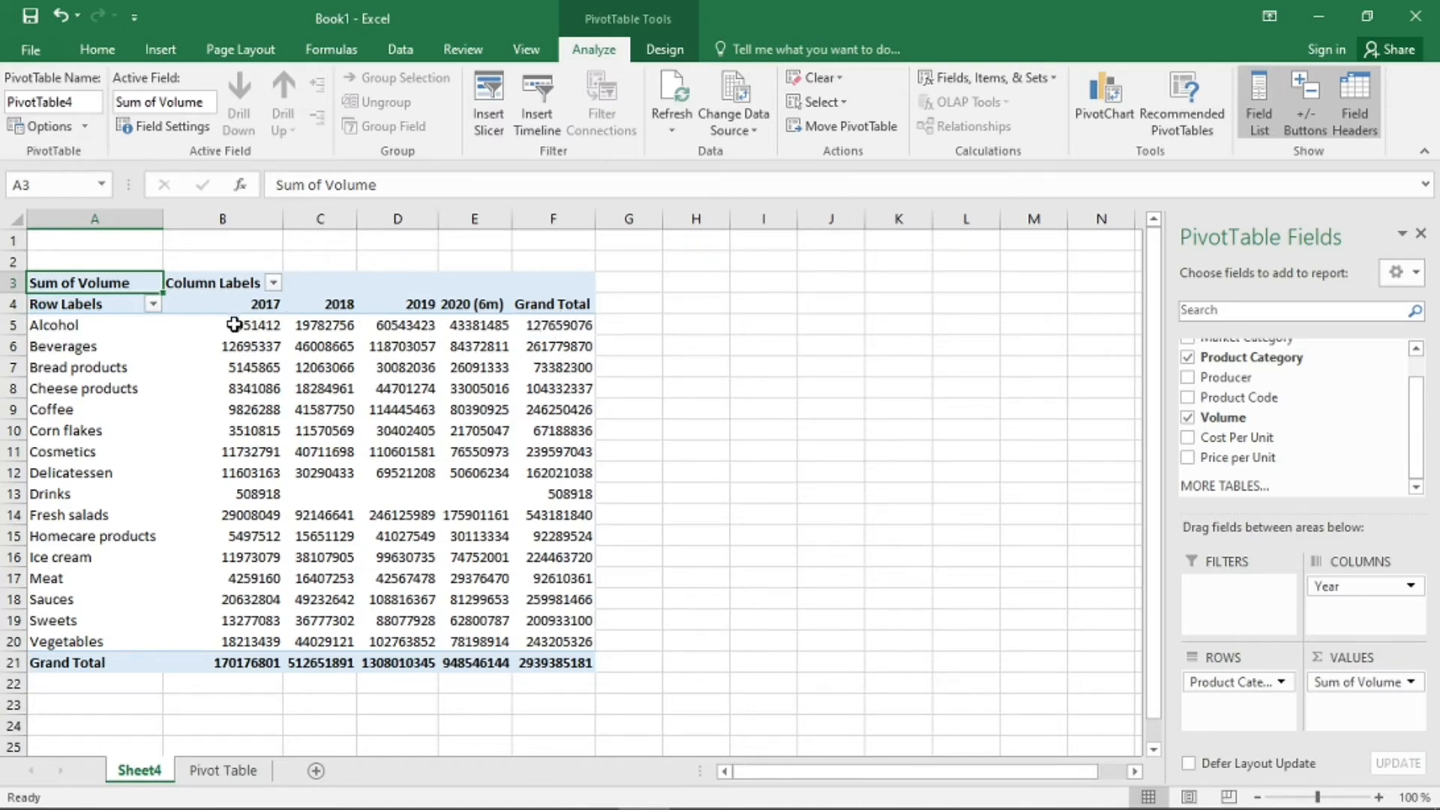
Step: Rename the Row Labels header in cell A4 to Product Category
{"action": "mouse_move", "coordinate": [236, 327]}
{"action": "left_click", "coordinate": [89, 307]}
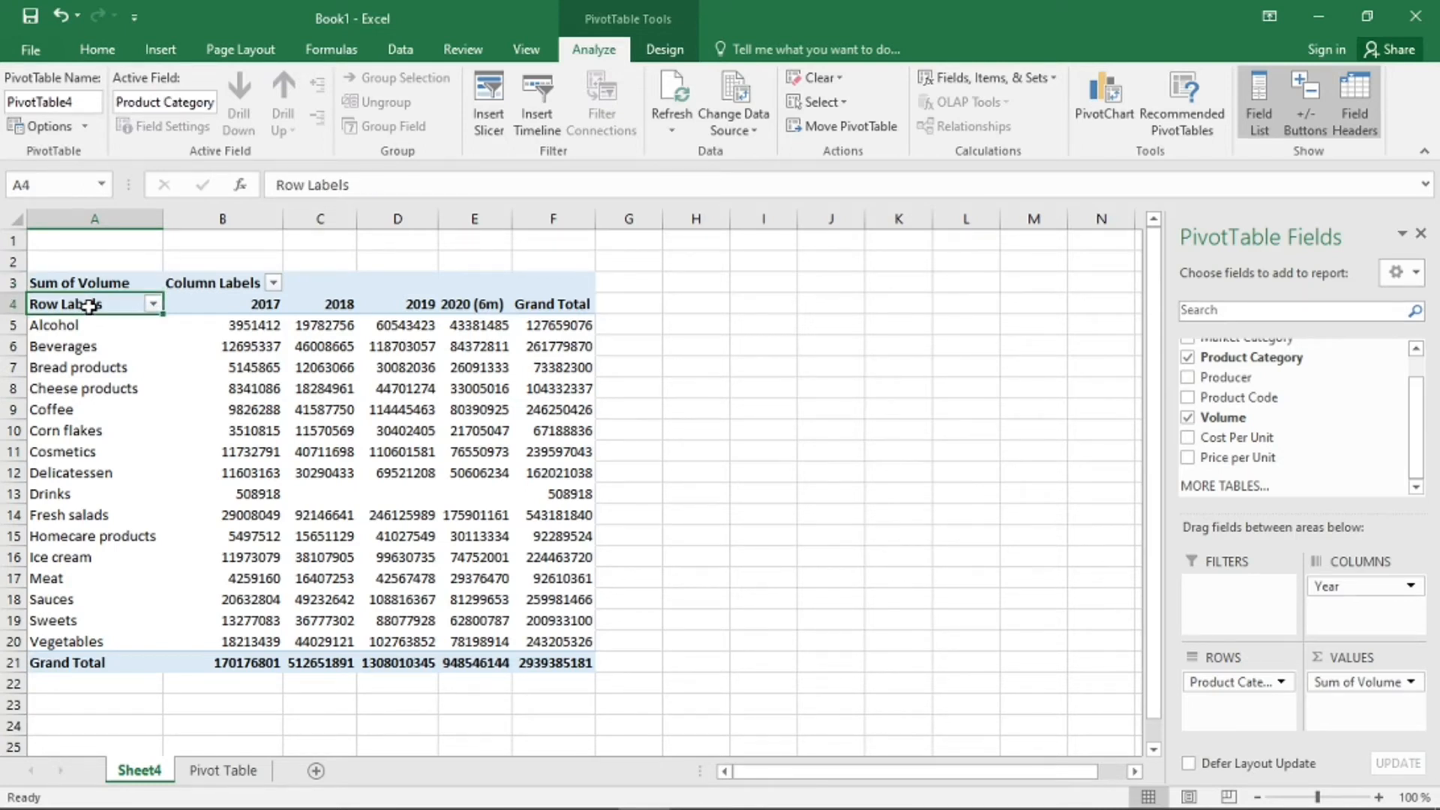
{"action": "key", "text": "F2"}
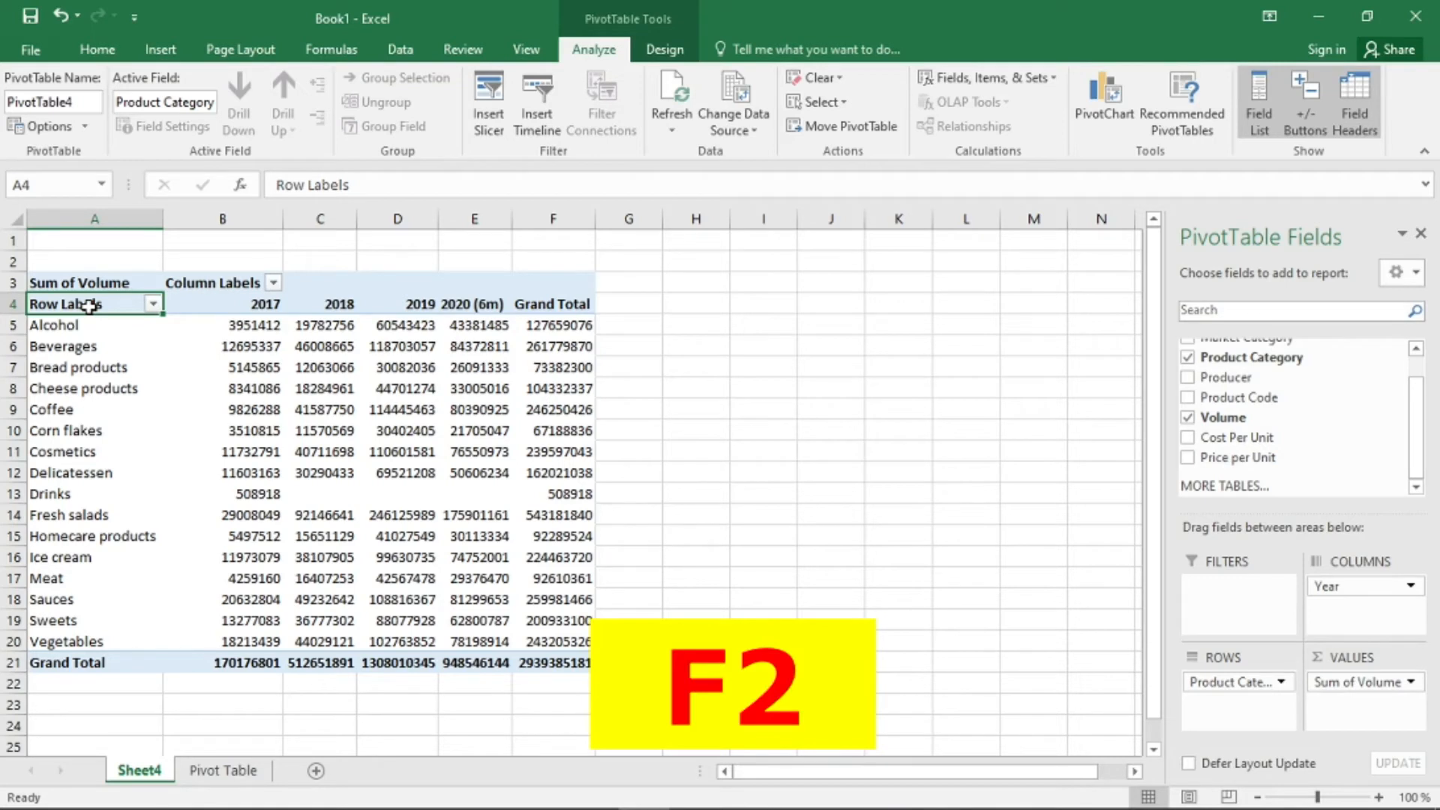
{"action": "key", "text": "F2"}
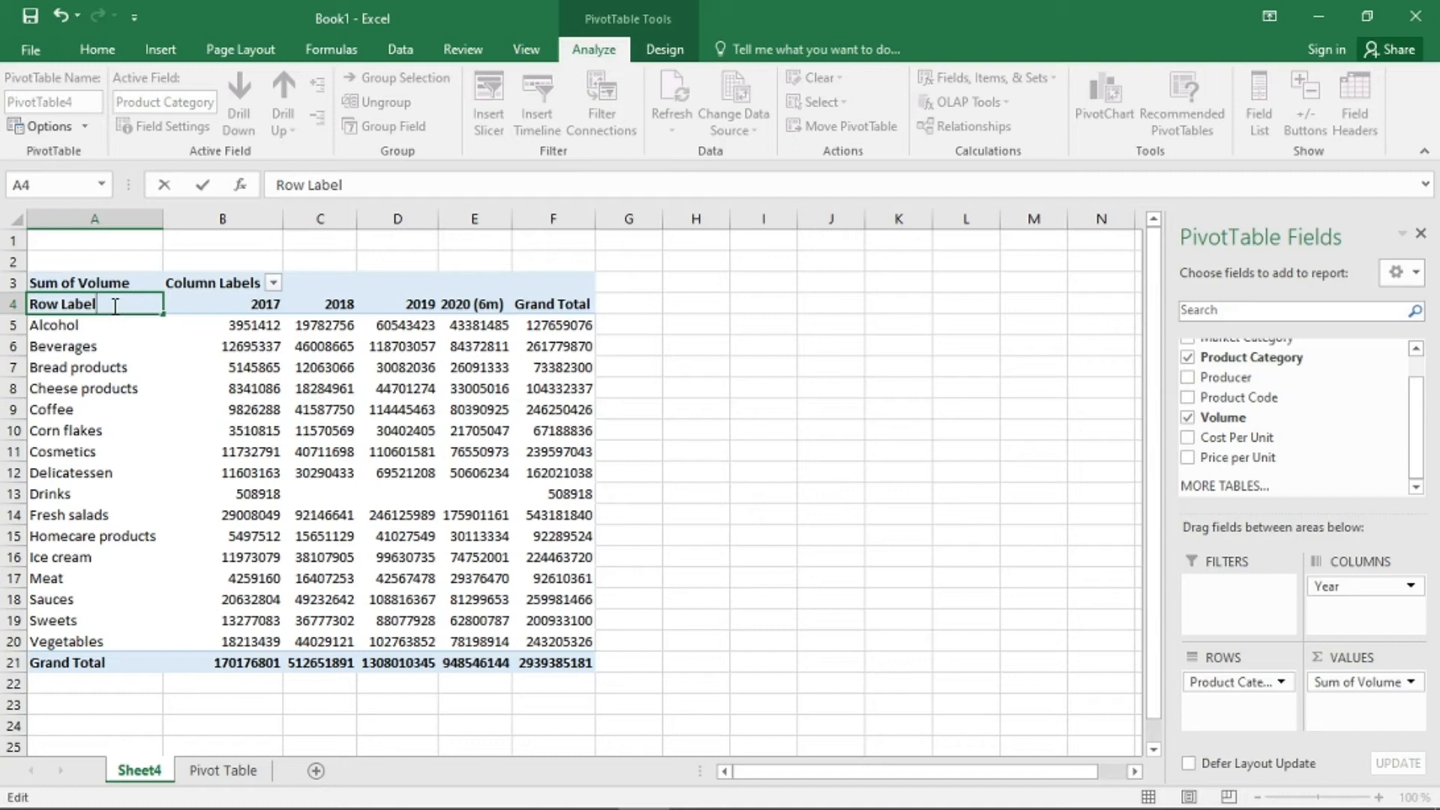
{"action": "key", "text": "BackSpace"}
{"action": "key", "text": "BackSpace"}
{"action": "key", "text": "BackSpace"}
{"action": "key", "text": "BackSpace"}
{"action": "key", "text": "BackSpace"}
{"action": "key", "text": "BackSpace"}
{"action": "key", "text": "BackSpace"}
{"action": "key", "text": "BackSpace"}
{"action": "key", "text": "BackSpace"}
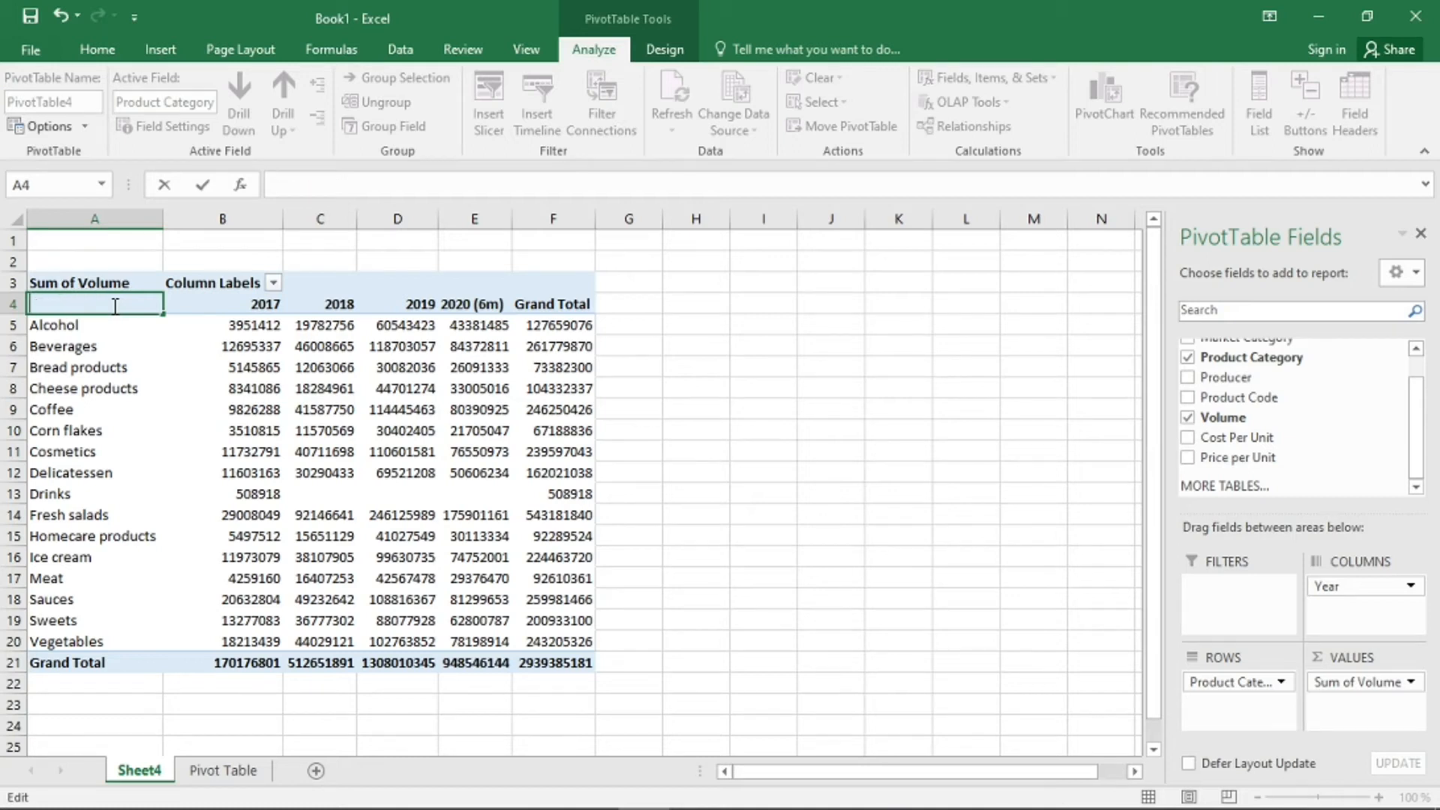
{"action": "type", "text": "Product"}
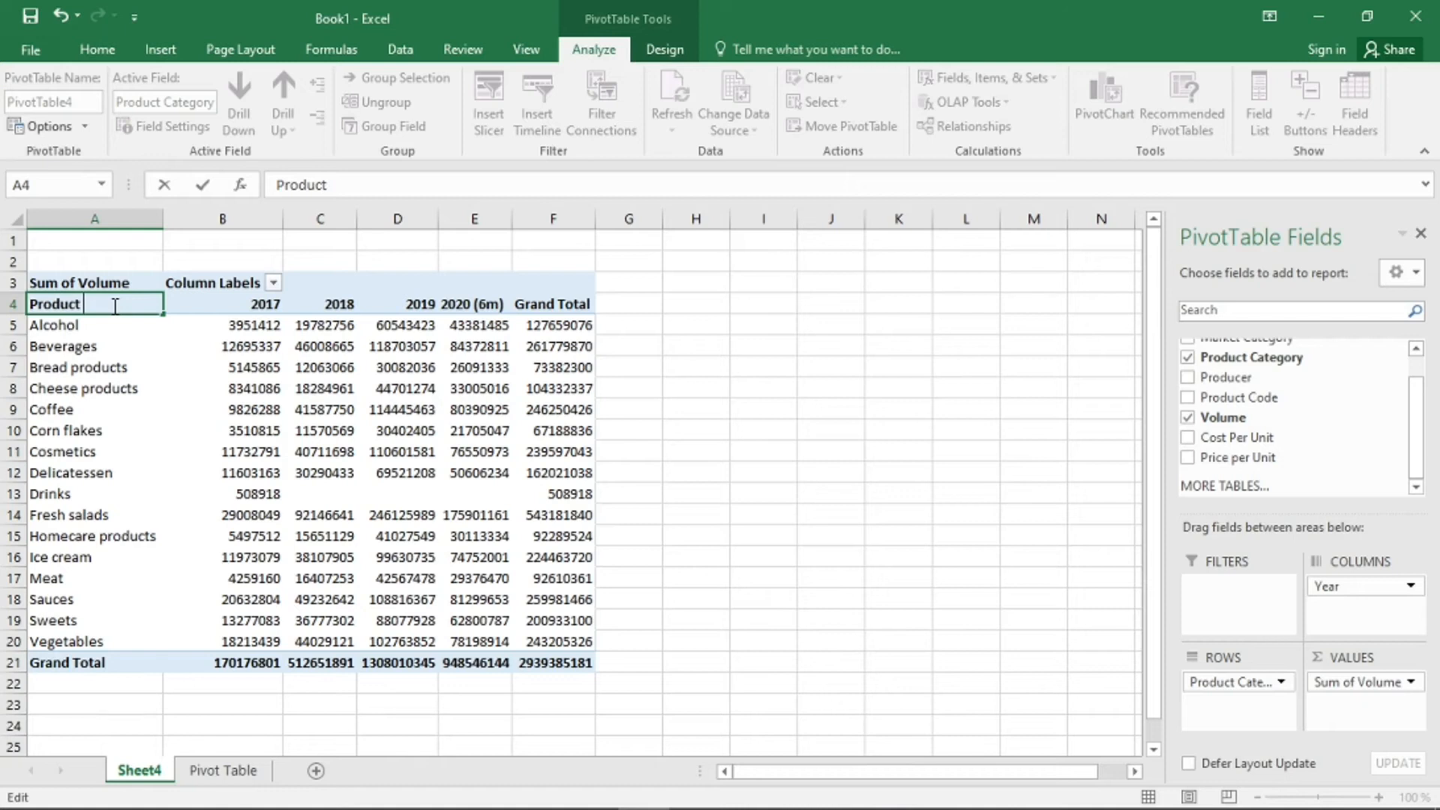
{"action": "type", "text": " Category"}
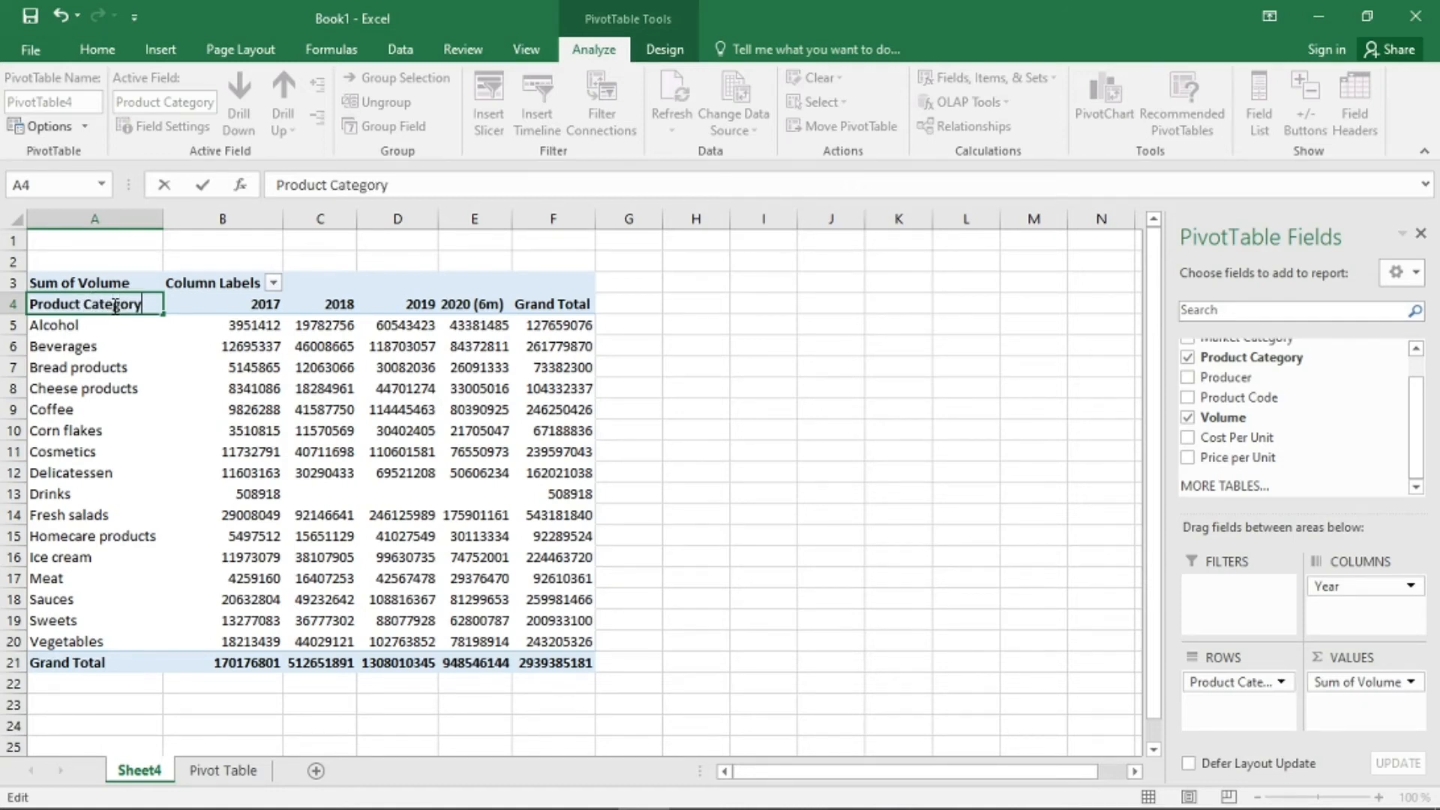
{"action": "left_click", "coordinate": [366, 469]}
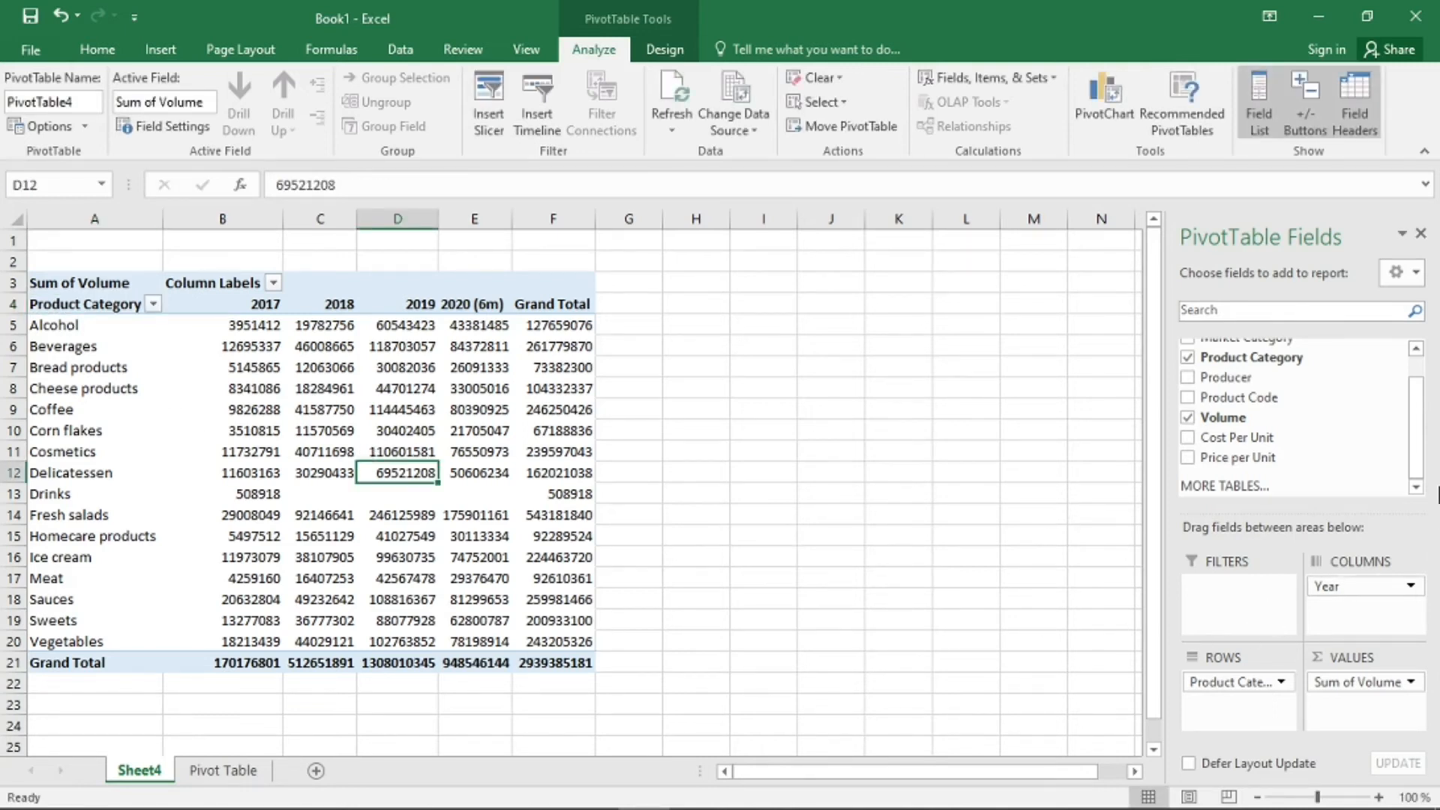
Step: Replace Product Category with Producer in the PivotTable rows and look through the producer list
{"action": "left_click_drag", "start_coordinate": [1416, 458], "coordinate": [1422, 367]}
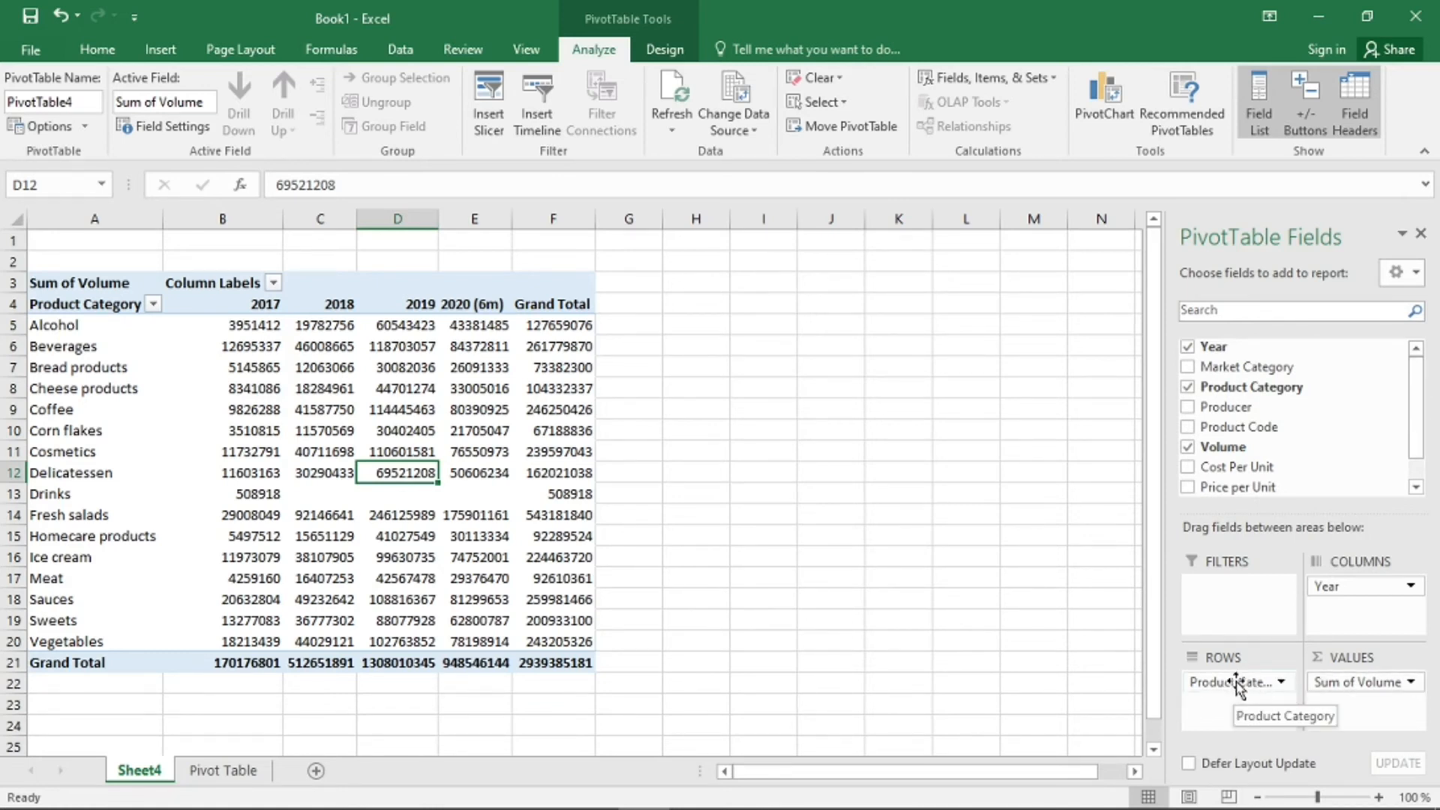
{"action": "left_click", "coordinate": [1283, 682]}
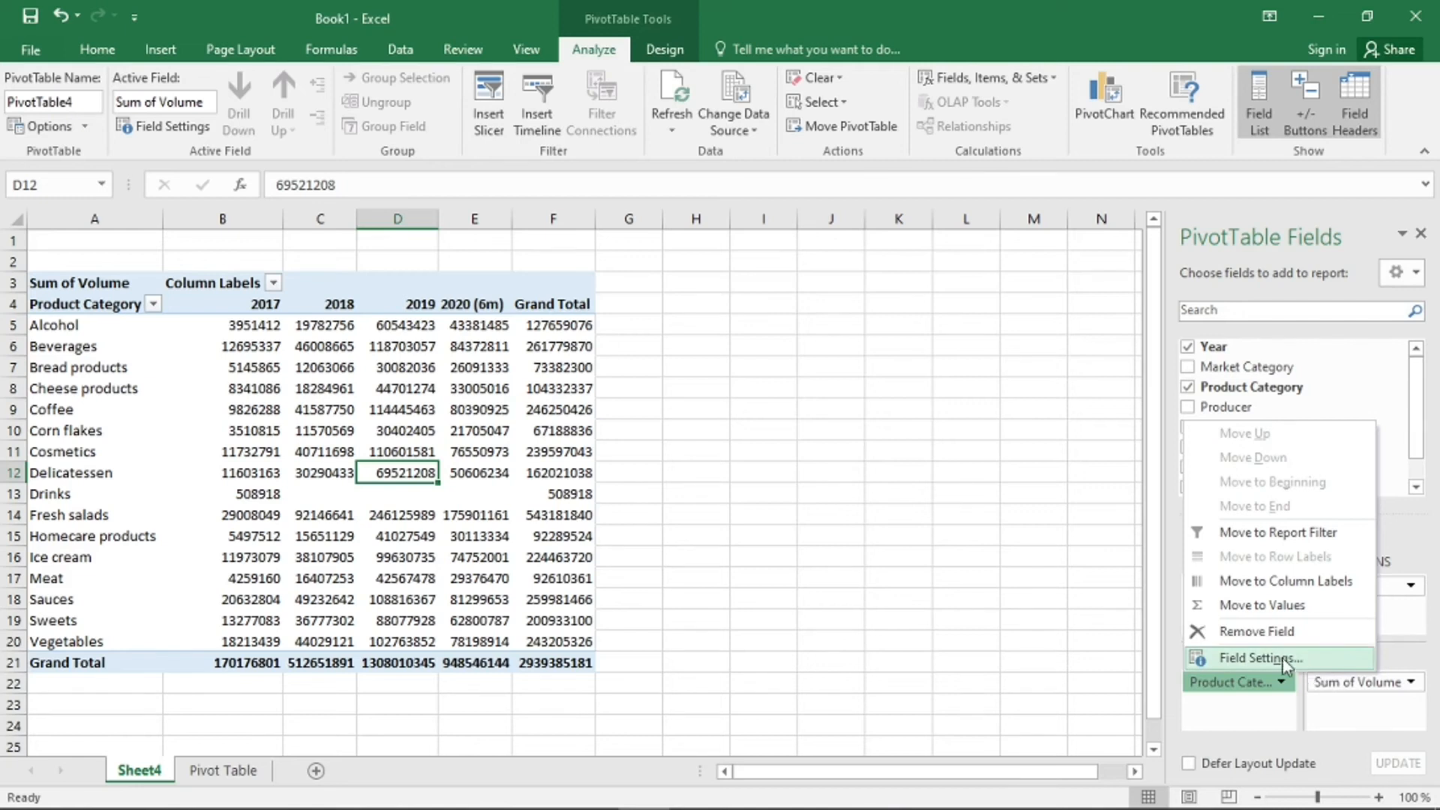
{"action": "left_click", "coordinate": [1280, 632]}
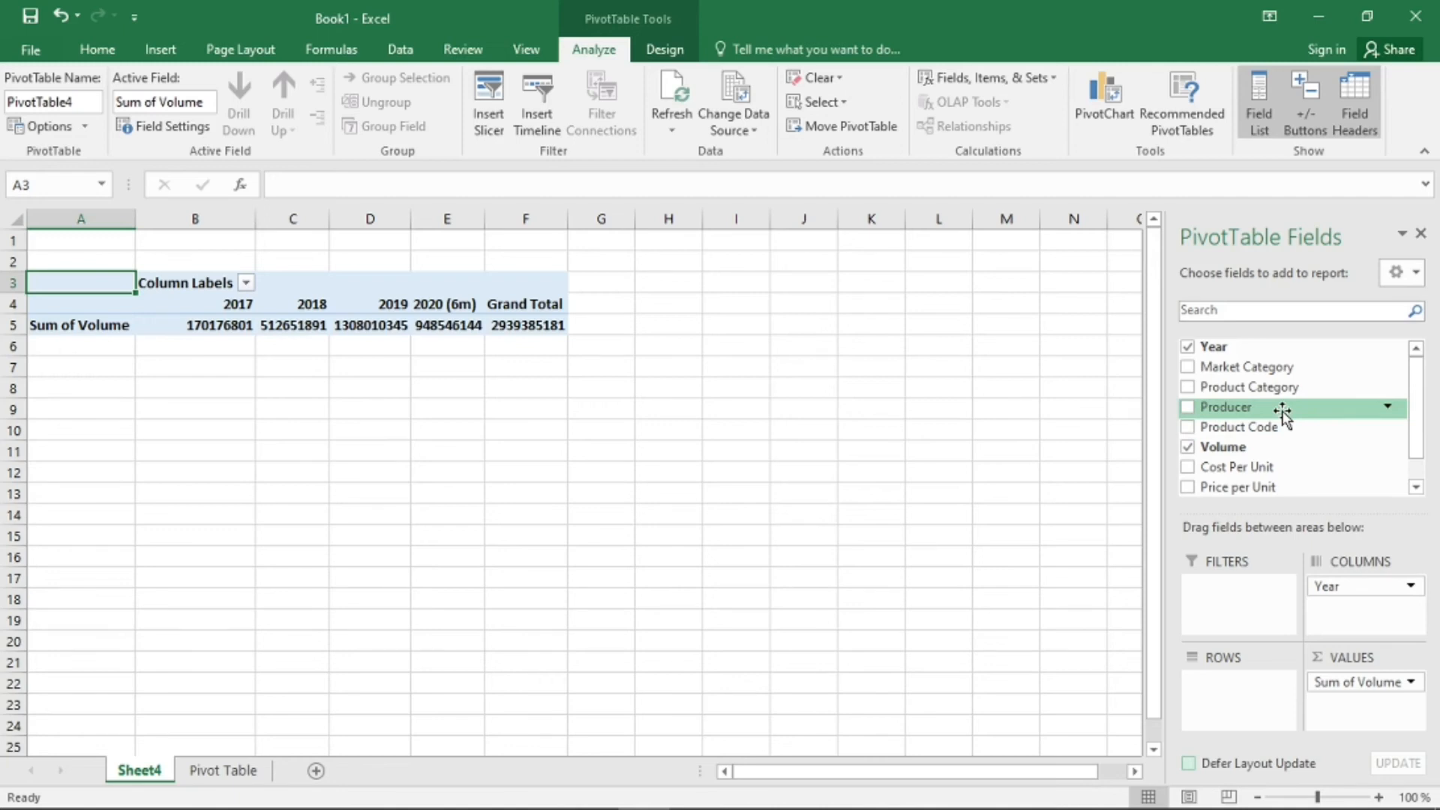
{"action": "left_click_drag", "start_coordinate": [1283, 411], "coordinate": [1240, 705]}
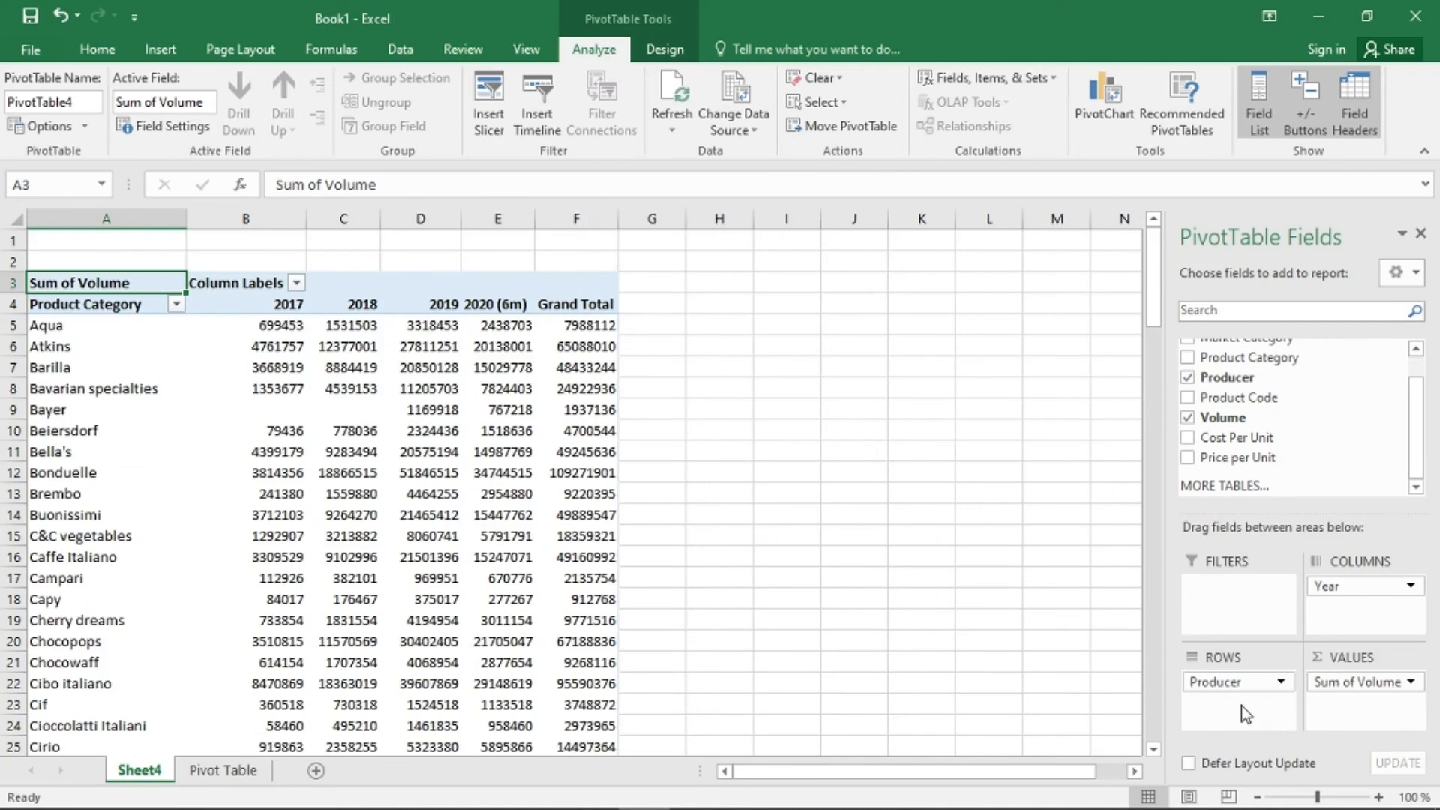
{"action": "left_click", "coordinate": [391, 498]}
{"action": "scroll", "coordinate": [343, 543], "scroll_direction": "down", "scroll_amount": 20}
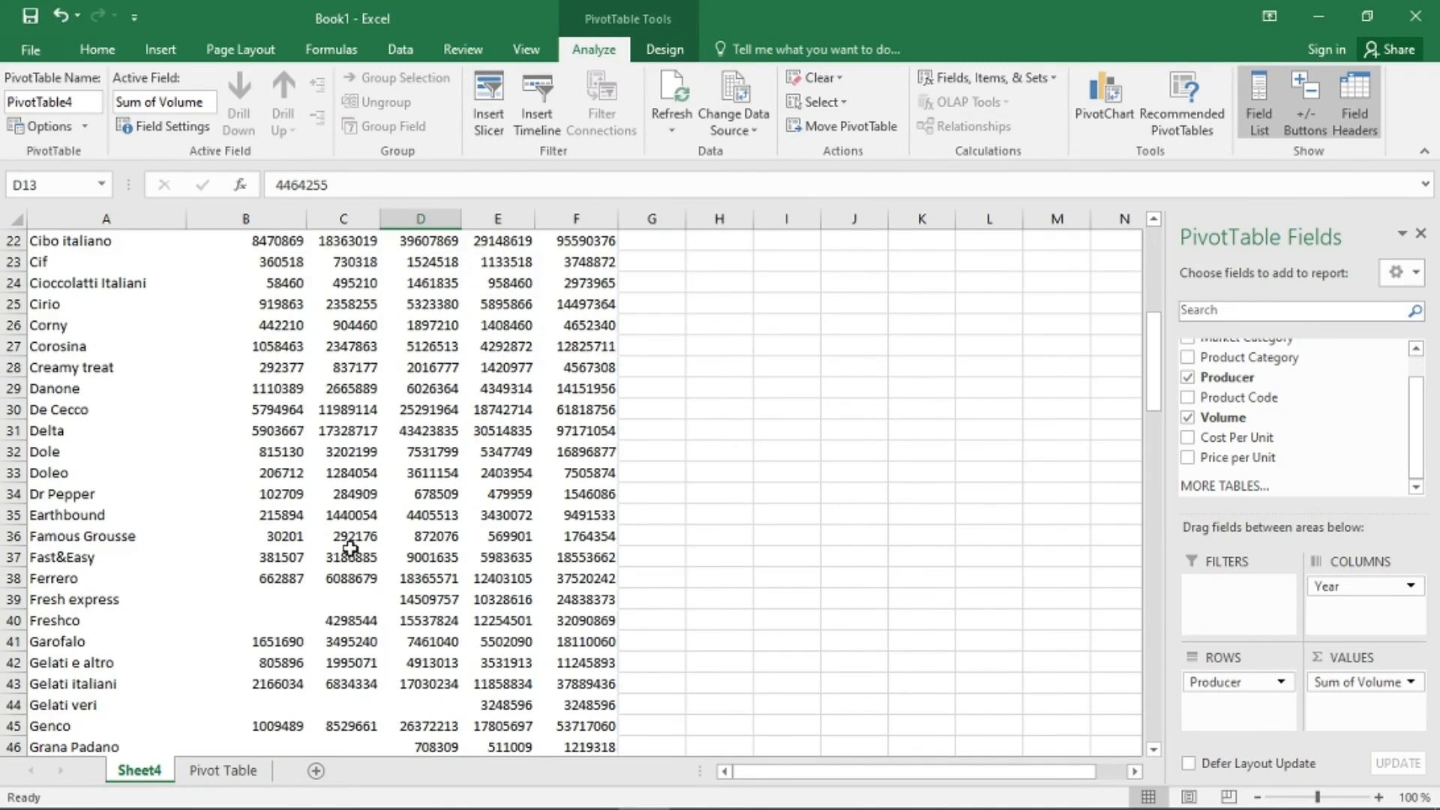
{"action": "scroll", "coordinate": [355, 598], "scroll_direction": "down", "scroll_amount": 9}
{"action": "scroll", "coordinate": [350, 604], "scroll_direction": "up", "scroll_amount": 20}
{"action": "scroll", "coordinate": [347, 594], "scroll_direction": "up", "scroll_amount": 17}
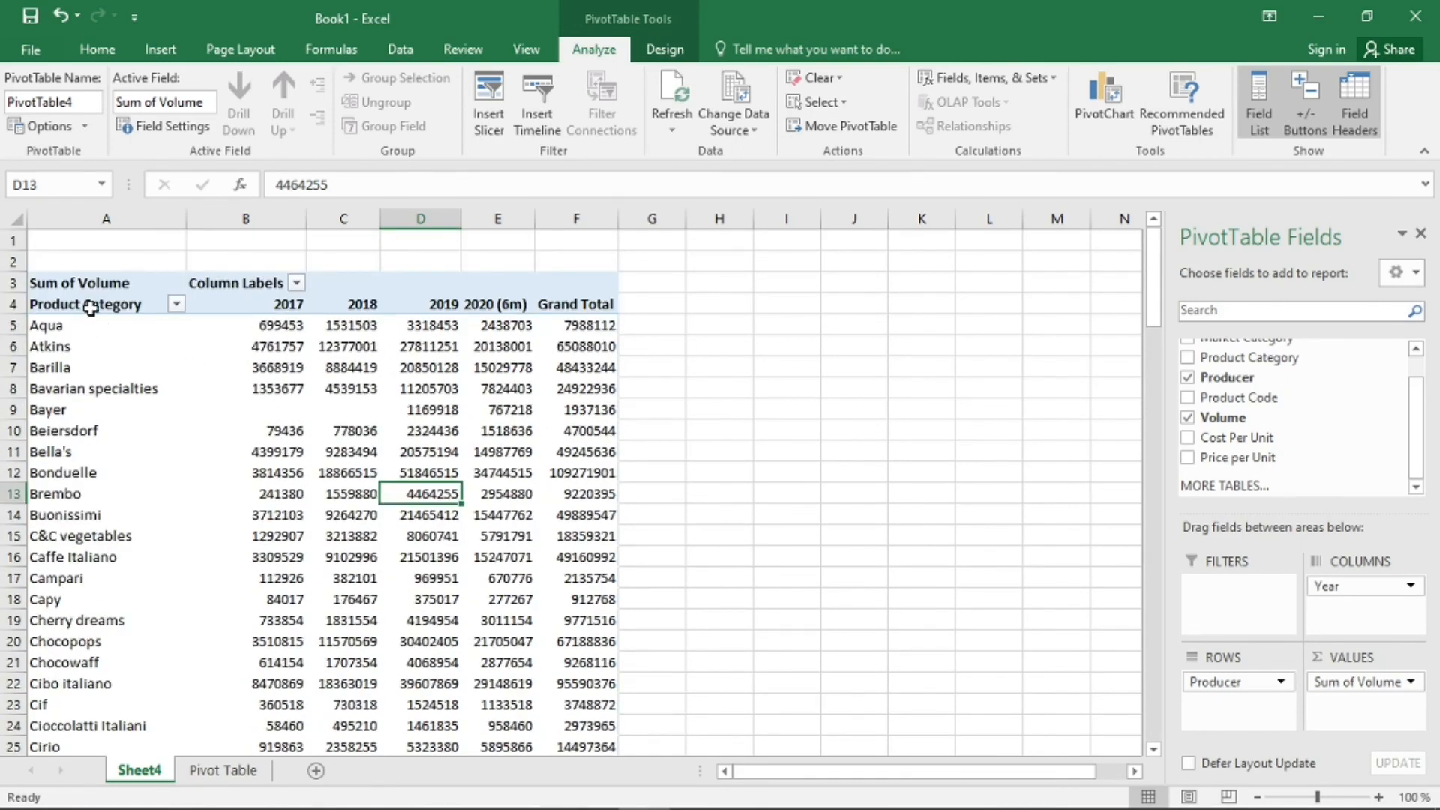
{"action": "left_click", "coordinate": [86, 304]}
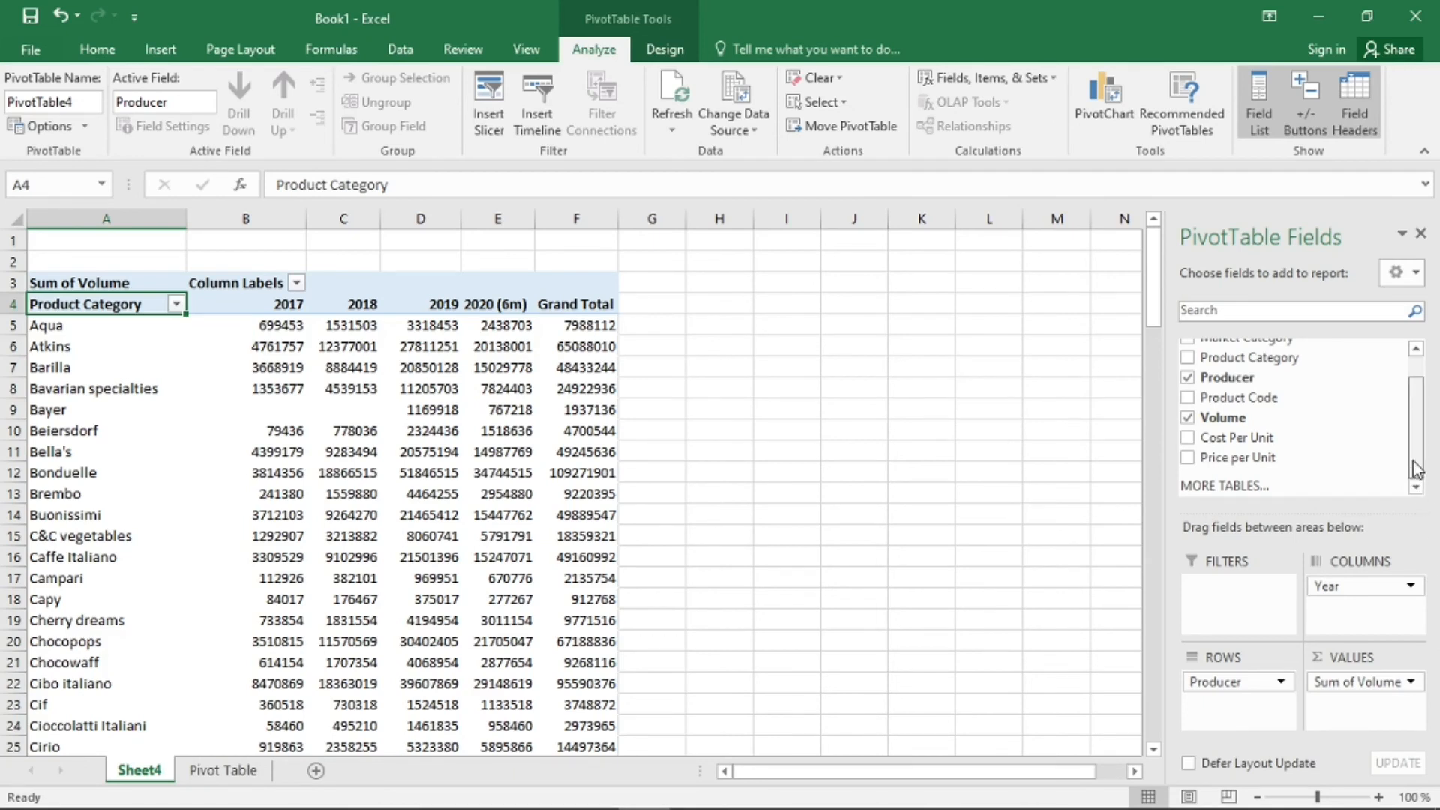
Step: Replace Producer with Market Category in the PivotTable rows
{"action": "scroll", "coordinate": [1416, 409], "scroll_direction": "up", "scroll_amount": 1}
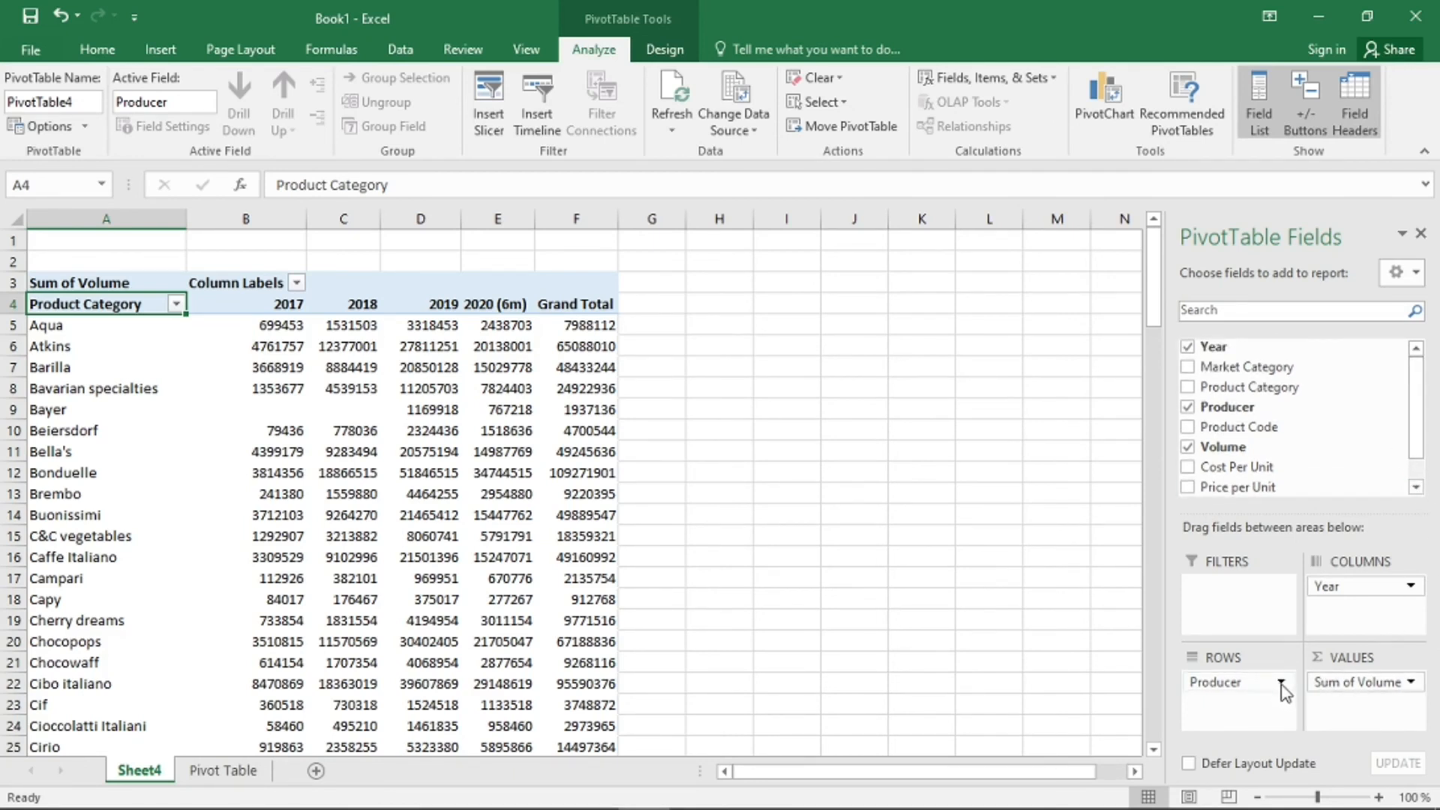
{"action": "left_click_drag", "start_coordinate": [1256, 684], "coordinate": [1275, 379]}
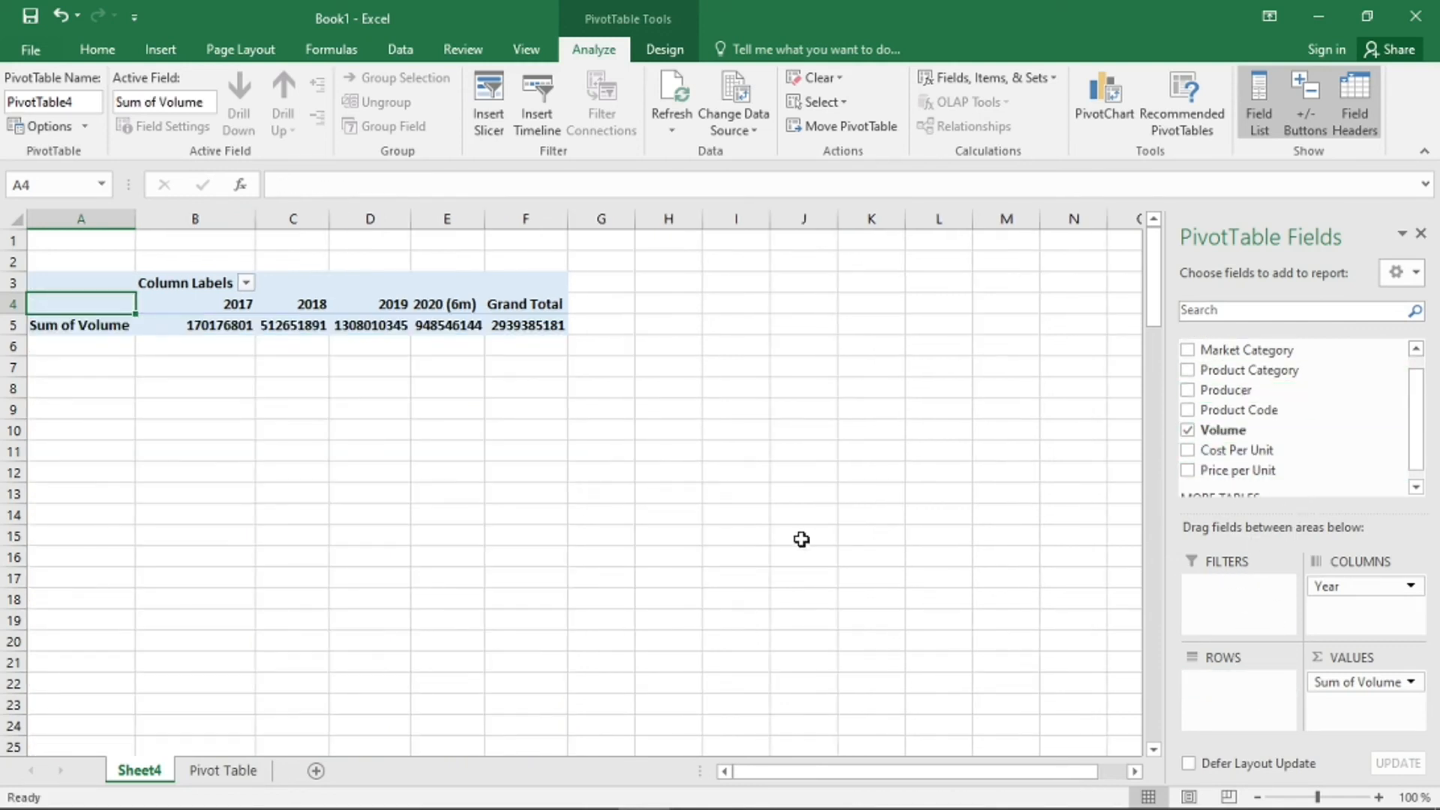
{"action": "left_click_drag", "start_coordinate": [1416, 443], "coordinate": [1429, 398]}
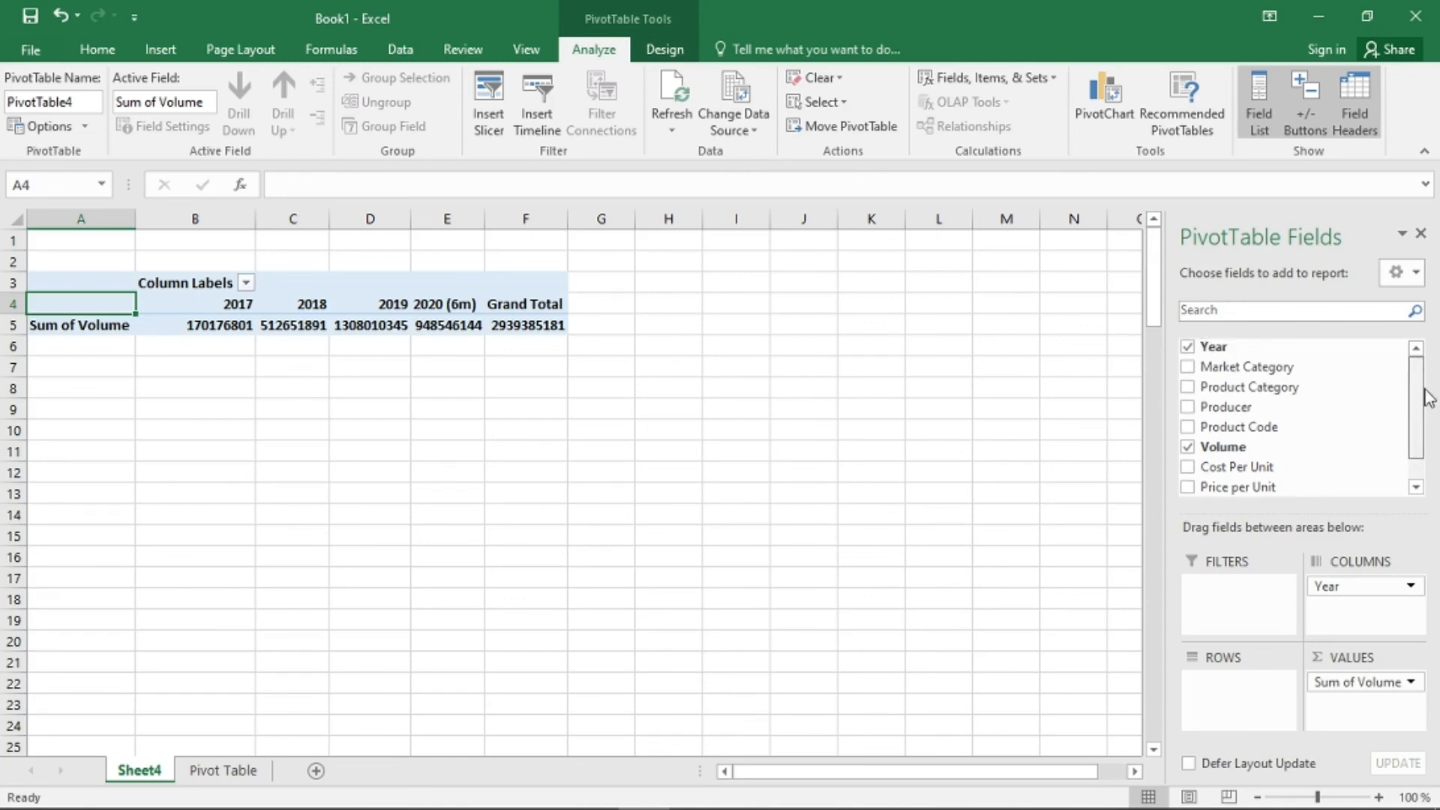
{"action": "left_click_drag", "start_coordinate": [1333, 367], "coordinate": [1253, 716]}
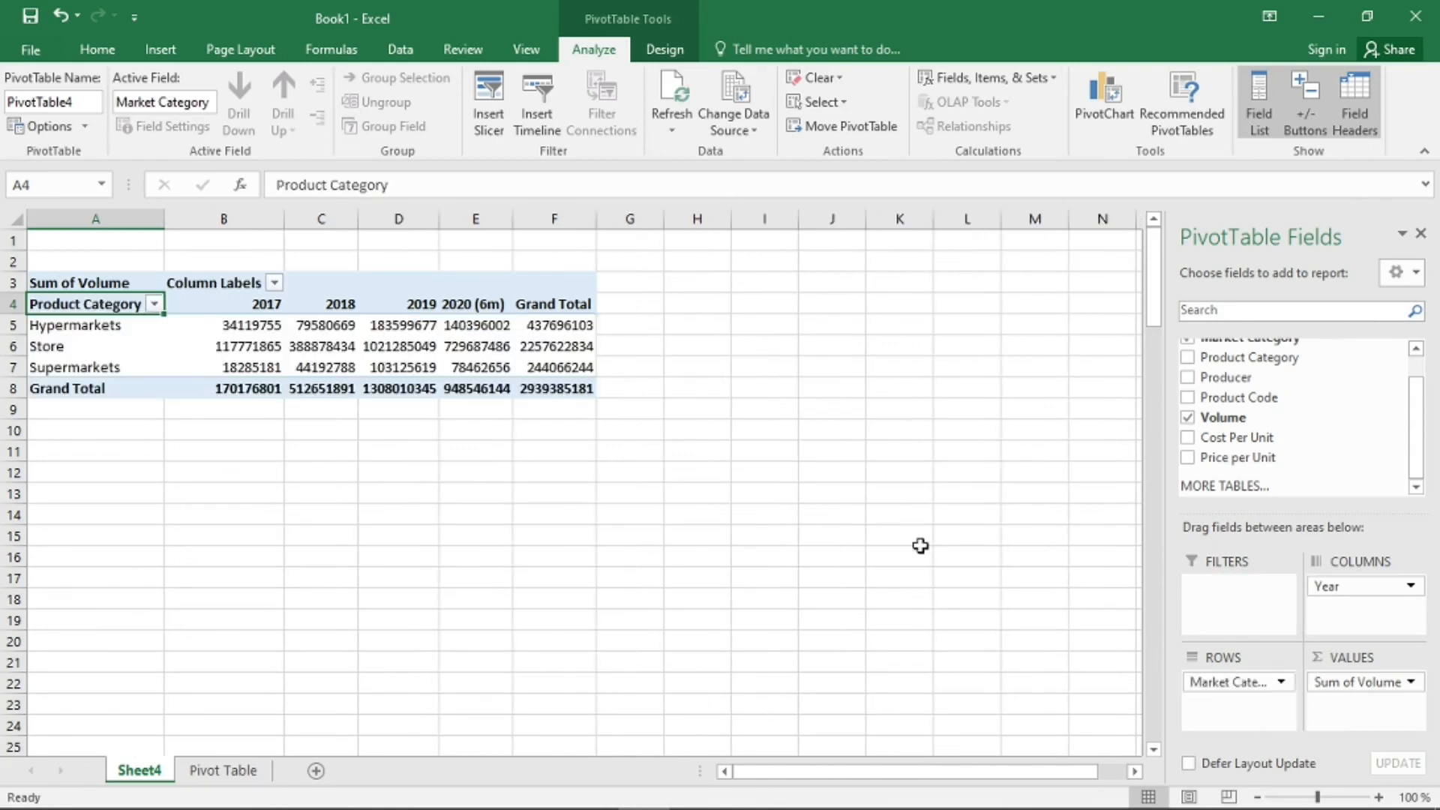